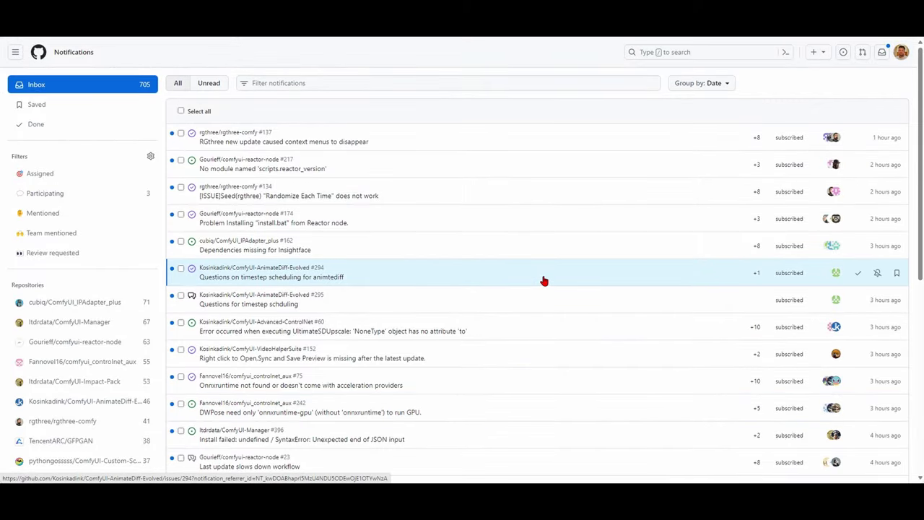
- Scroll the ComfyUI README from the top down to its Features list
{"action": "scroll", "coordinate": [542, 281], "scroll_direction": "down", "scroll_amount": 5}
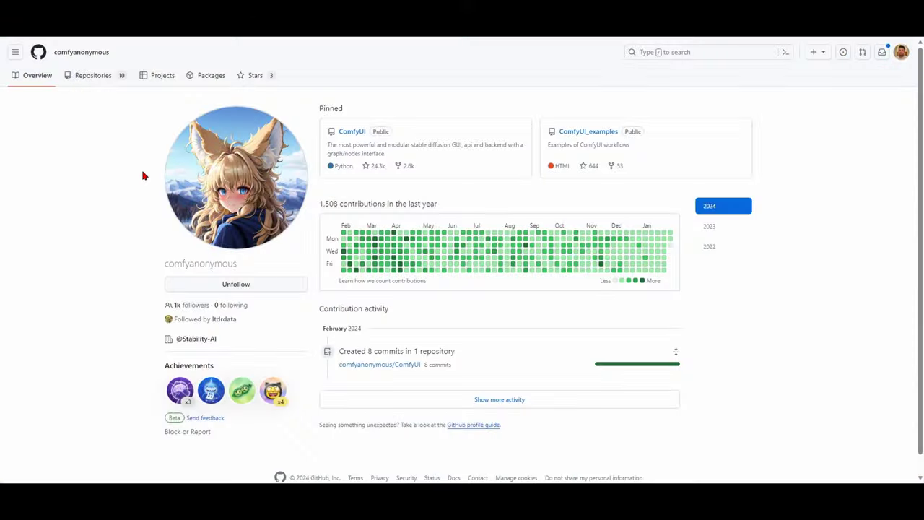
{"action": "scroll", "coordinate": [150, 184], "scroll_direction": "down", "scroll_amount": 1}
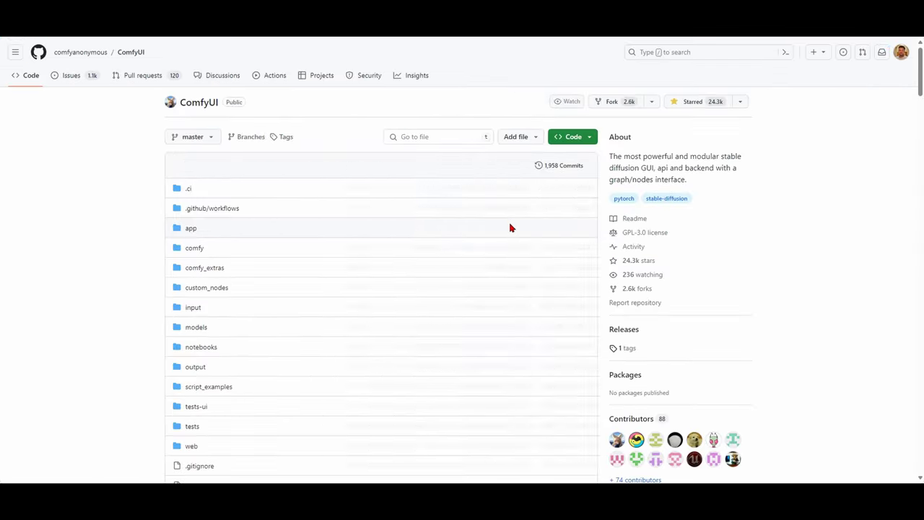
{"action": "scroll", "coordinate": [510, 227], "scroll_direction": "down", "scroll_amount": 2}
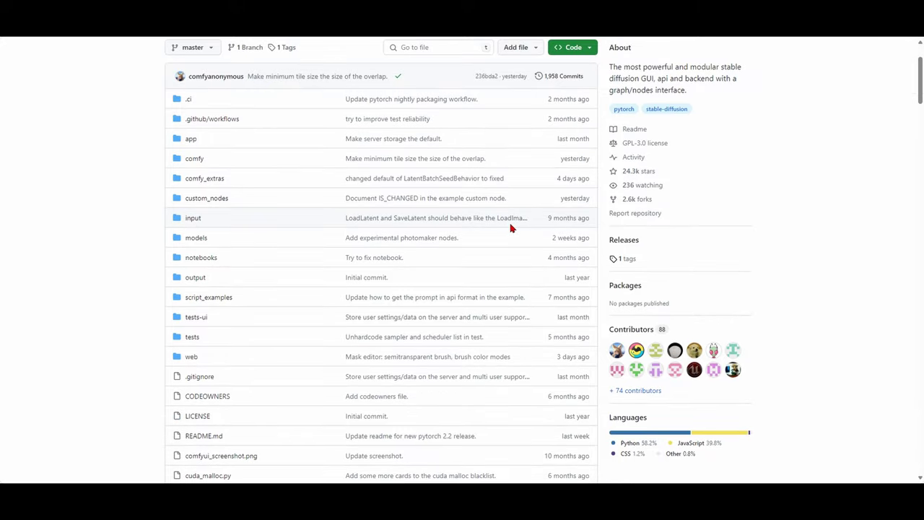
{"action": "scroll", "coordinate": [509, 226], "scroll_direction": "down", "scroll_amount": 5}
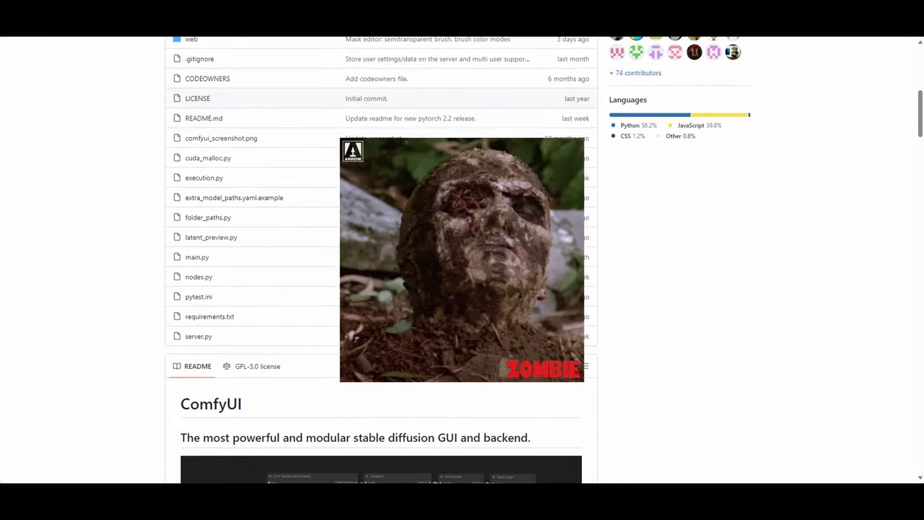
{"action": "scroll", "coordinate": [512, 231], "scroll_direction": "down", "scroll_amount": 4}
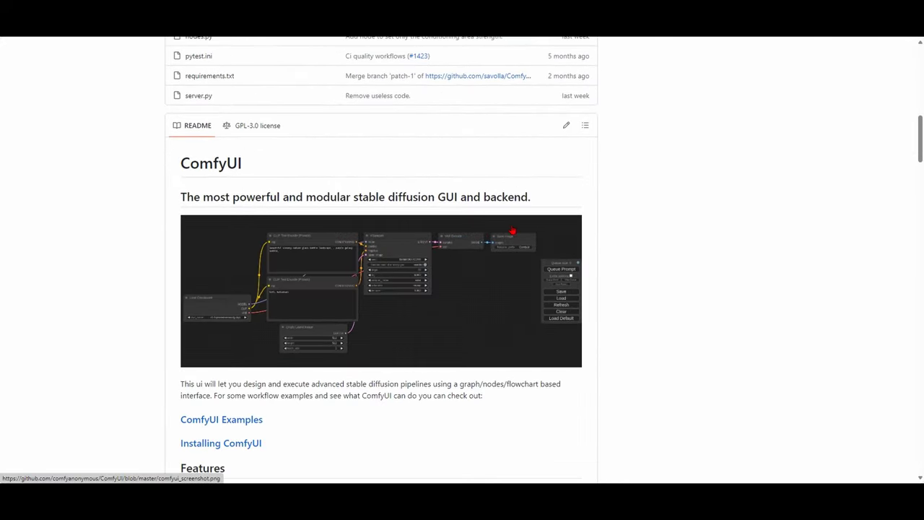
{"action": "scroll", "coordinate": [671, 224], "scroll_direction": "down", "scroll_amount": 4}
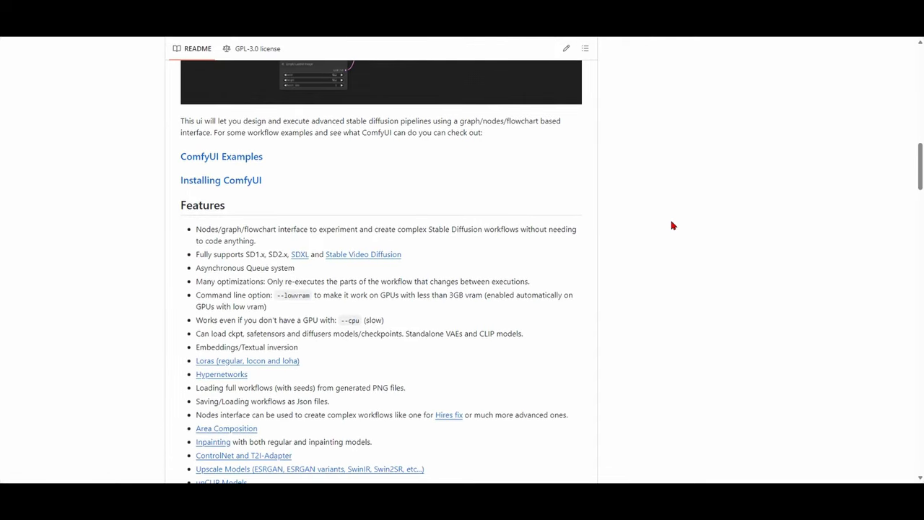
{"action": "left_click_drag", "start_coordinate": [922, 171], "coordinate": [921, 180]}
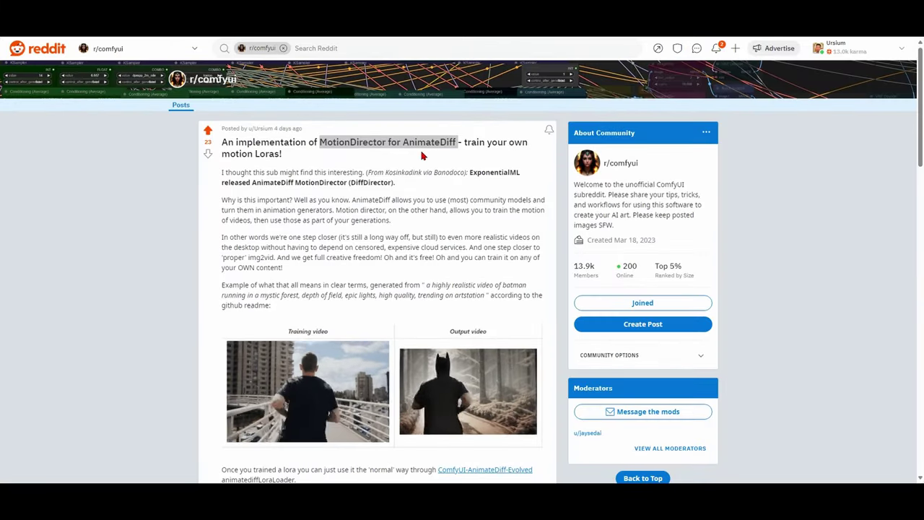
{"action": "scroll", "coordinate": [401, 177], "scroll_direction": "down", "scroll_amount": 1}
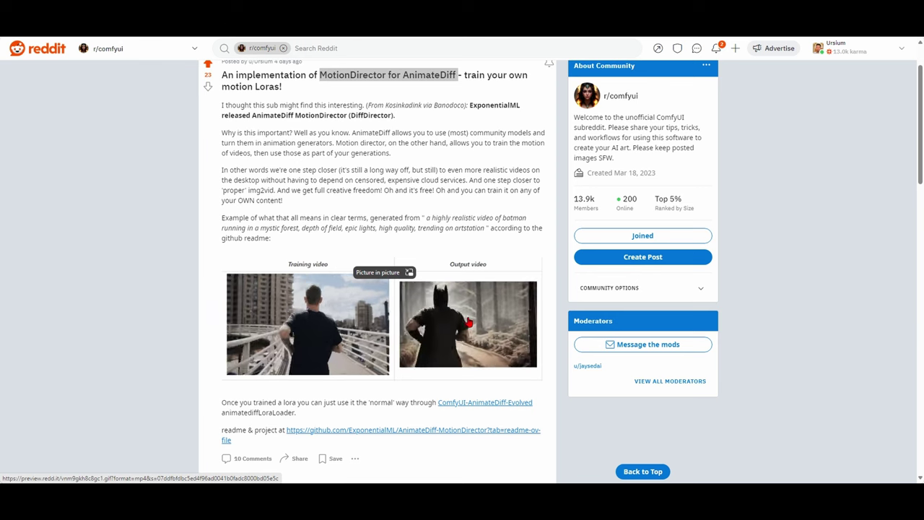
- Scroll the MotionDirector post to its GitHub readme link and open the training and output examples
{"action": "scroll", "coordinate": [486, 308], "scroll_direction": "down", "scroll_amount": 2}
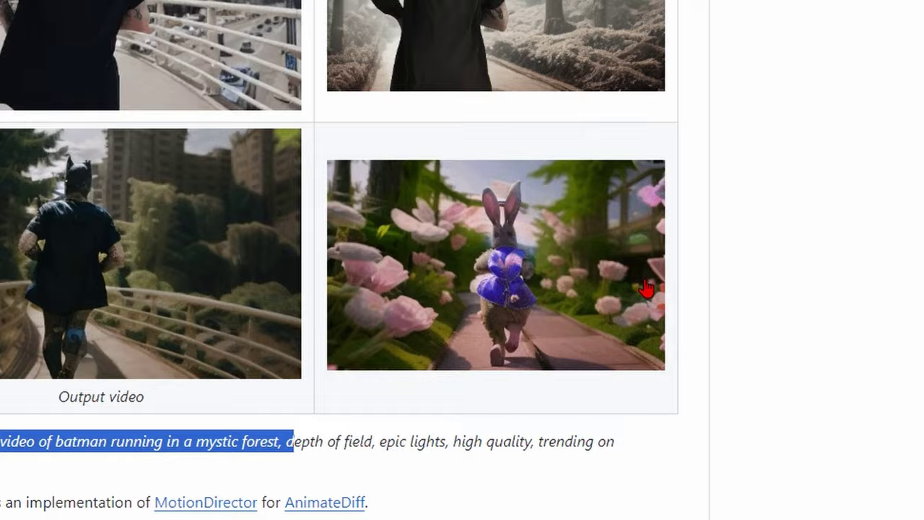
- Scroll back up to show the MotionDirector README title and its example video table
{"action": "scroll", "coordinate": [668, 283], "scroll_direction": "down", "scroll_amount": 1}
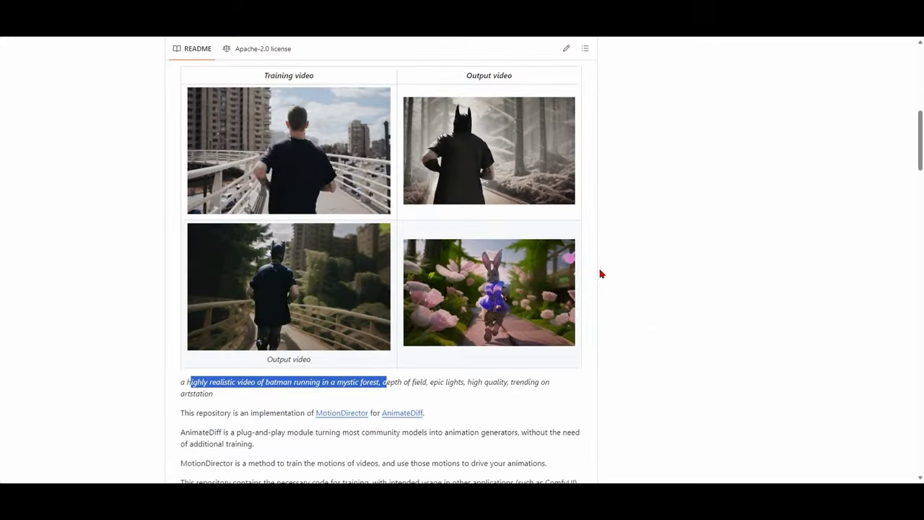
{"action": "scroll", "coordinate": [600, 273], "scroll_direction": "up", "scroll_amount": 1}
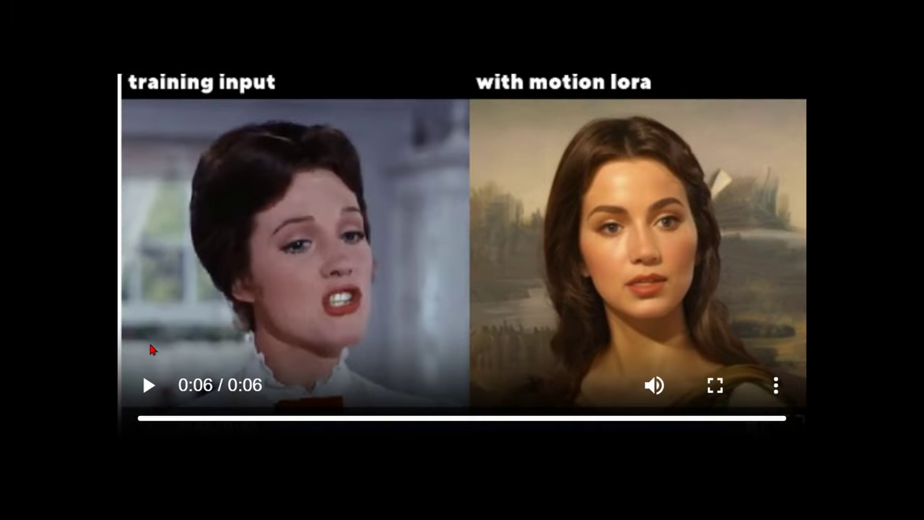
- Restart the training input versus motion lora comparison video twice after it ends
{"action": "left_click", "coordinate": [148, 384]}
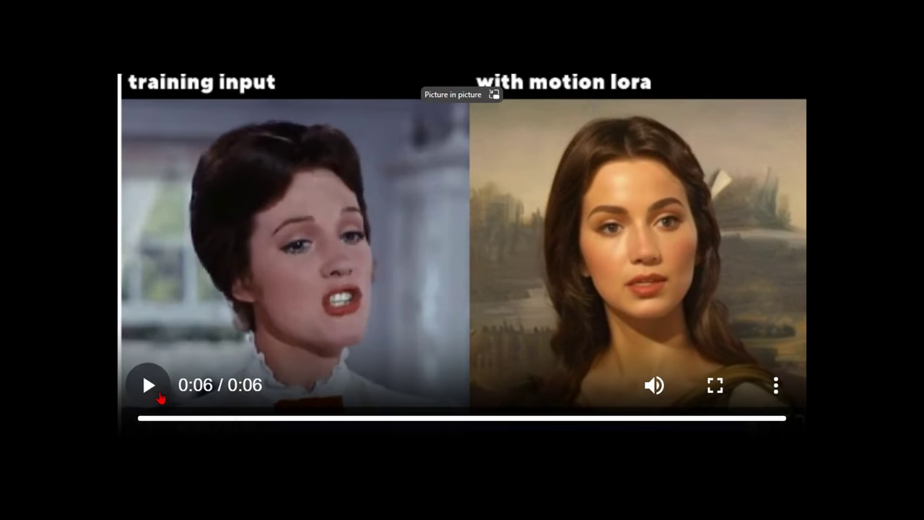
{"action": "left_click", "coordinate": [149, 385]}
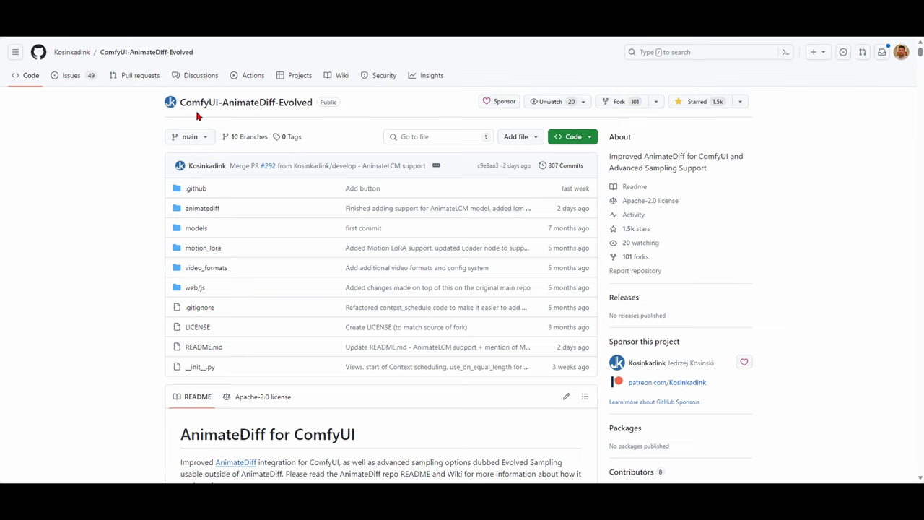
- Scroll the AnimateDiff-Evolved README through Installation, Model Setup, Features, Inputs and Outputs to Multival Nodes
{"action": "mouse_move", "coordinate": [71, 54]}
{"action": "scroll", "coordinate": [176, 295], "scroll_direction": "down", "scroll_amount": 5}
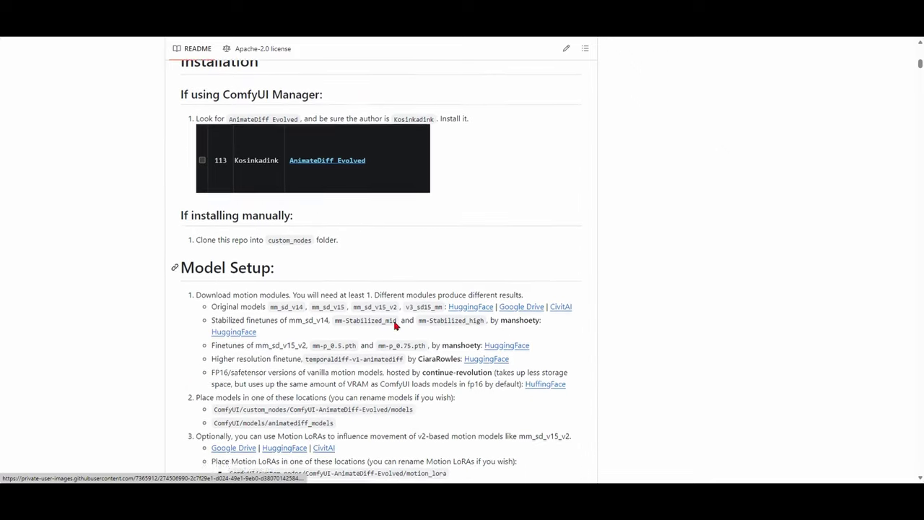
{"action": "scroll", "coordinate": [446, 303], "scroll_direction": "down", "scroll_amount": 3}
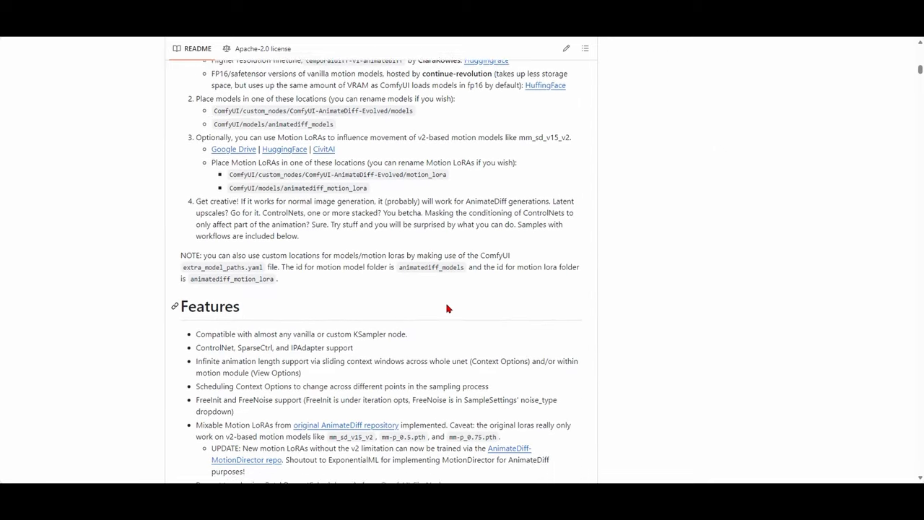
{"action": "scroll", "coordinate": [346, 217], "scroll_direction": "down", "scroll_amount": 3}
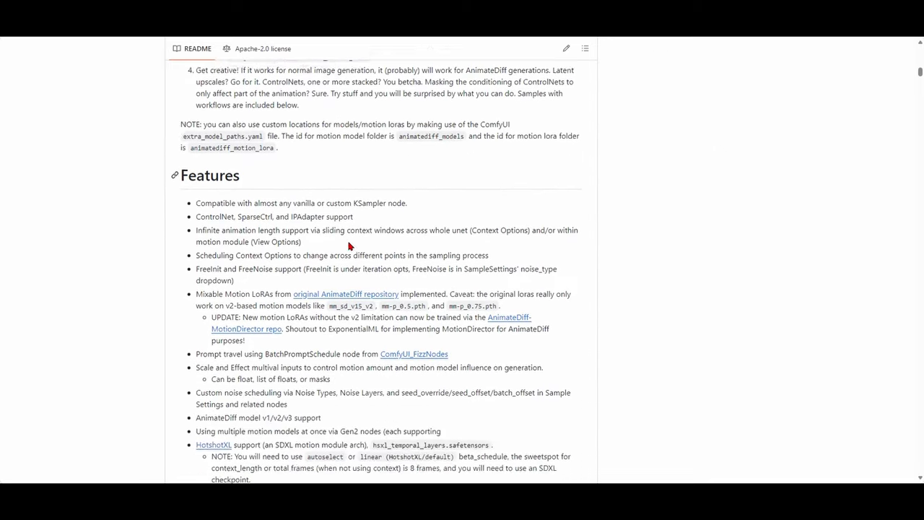
{"action": "scroll", "coordinate": [349, 241], "scroll_direction": "down", "scroll_amount": 2}
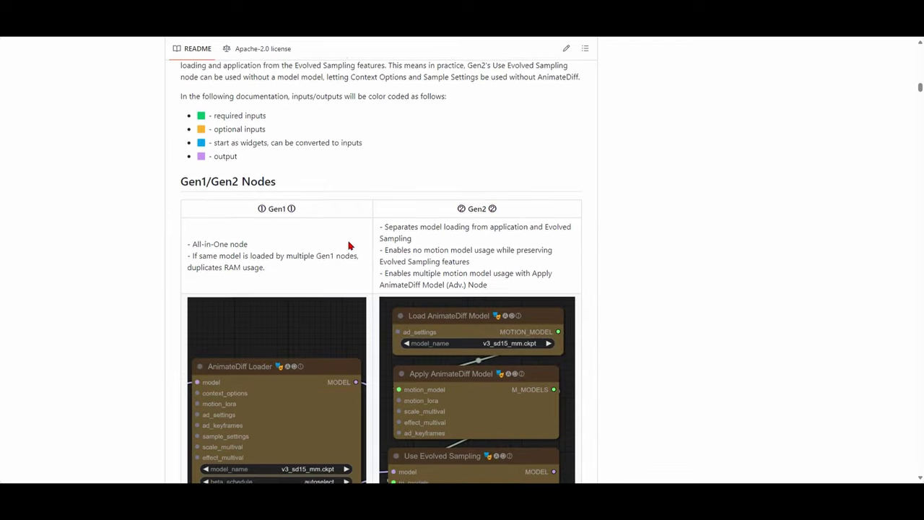
{"action": "scroll", "coordinate": [349, 247], "scroll_direction": "down", "scroll_amount": 2}
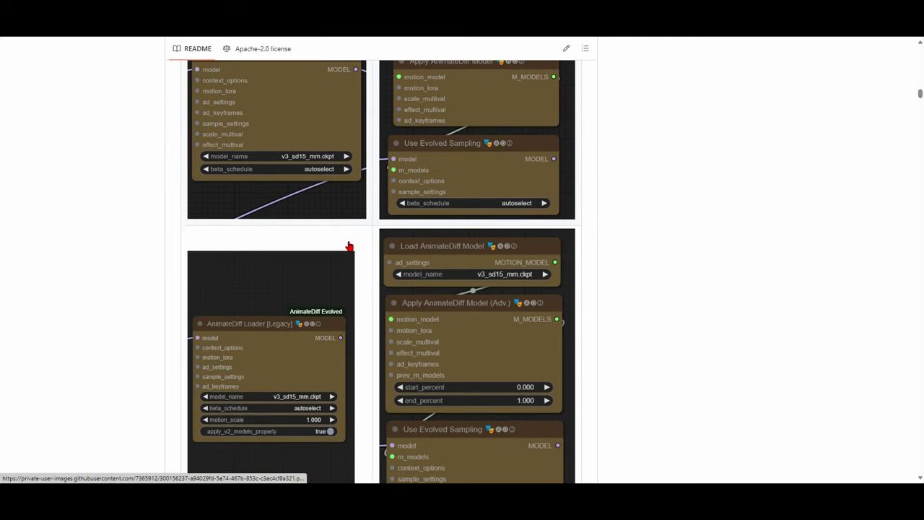
{"action": "scroll", "coordinate": [349, 246], "scroll_direction": "down", "scroll_amount": 5}
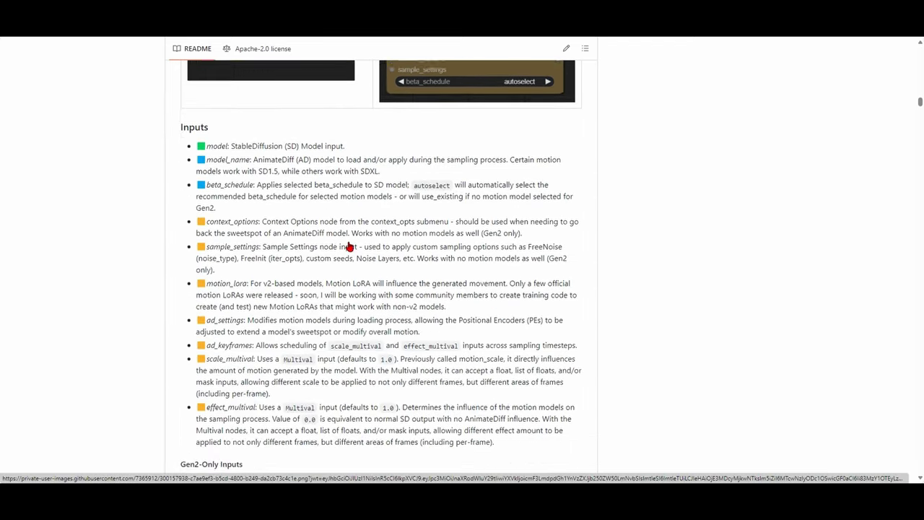
{"action": "scroll", "coordinate": [349, 247], "scroll_direction": "down", "scroll_amount": 10}
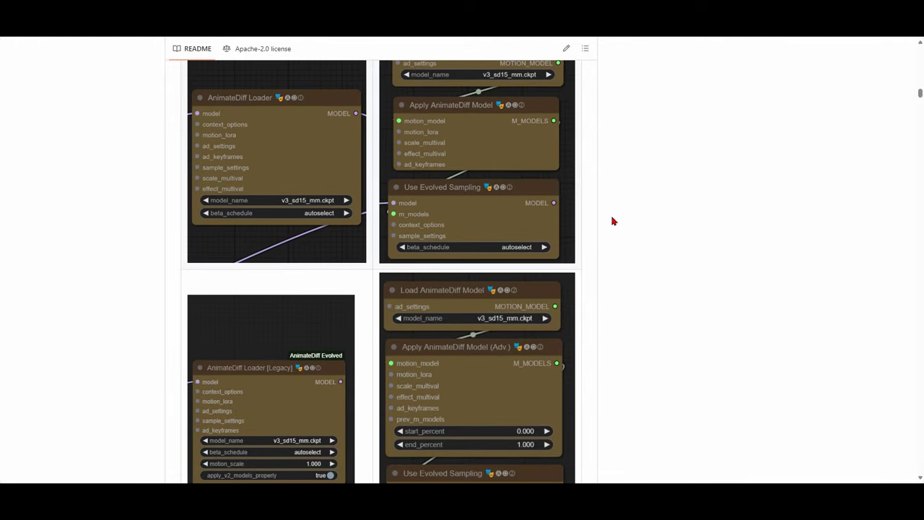
{"action": "scroll", "coordinate": [612, 221], "scroll_direction": "down", "scroll_amount": 2}
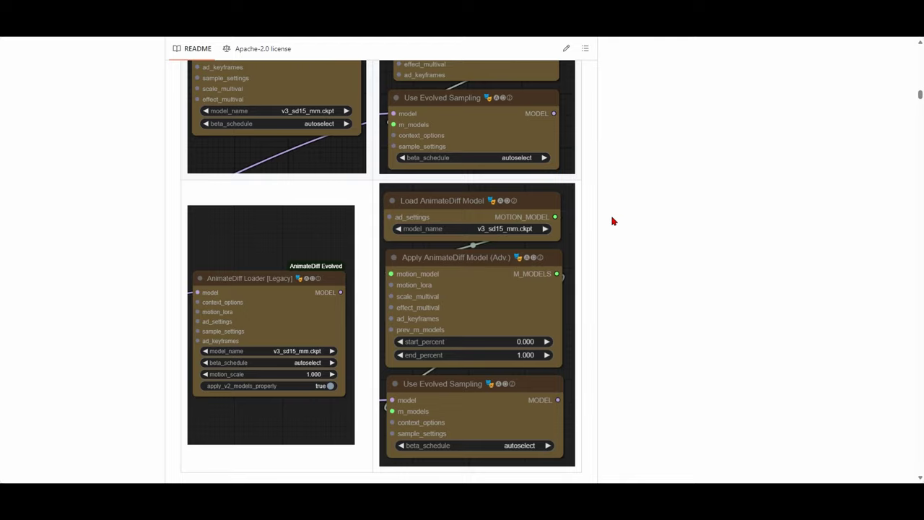
{"action": "scroll", "coordinate": [612, 221], "scroll_direction": "down", "scroll_amount": 5}
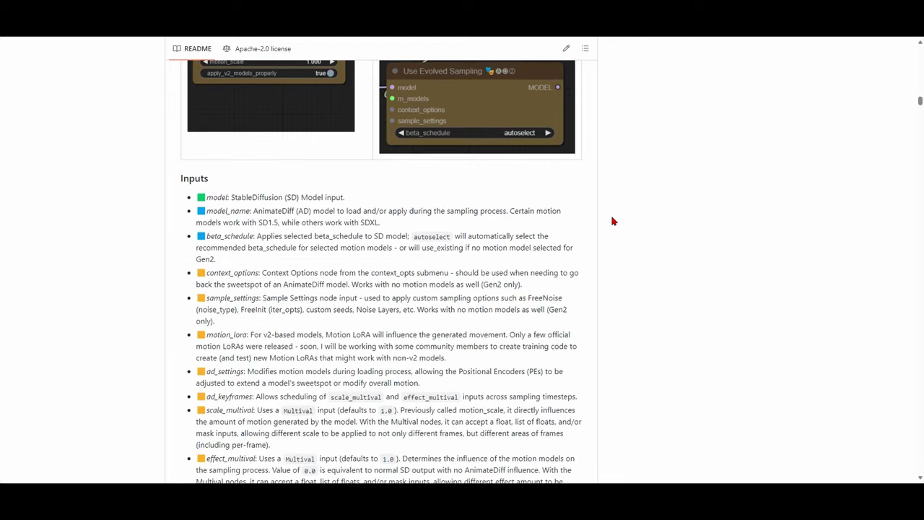
{"action": "scroll", "coordinate": [612, 221], "scroll_direction": "down", "scroll_amount": 8}
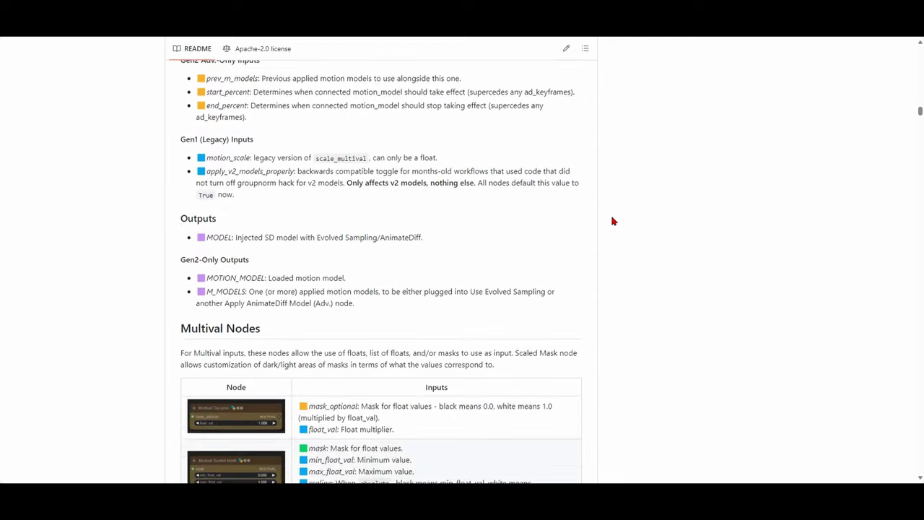
{"action": "scroll", "coordinate": [612, 221], "scroll_direction": "down", "scroll_amount": 1}
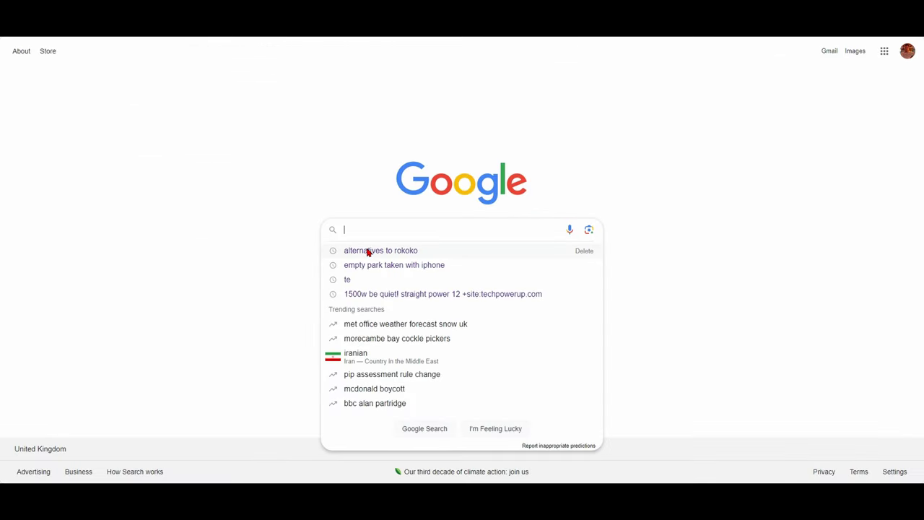
- Search Google for the quoted phrase "the computer is in the mail"
{"action": "type", "text": "\"there"}
{"action": "key", "text": "BackSpace"}
{"action": "key", "text": "BackSpace"}
{"action": "type", "text": "compute"}
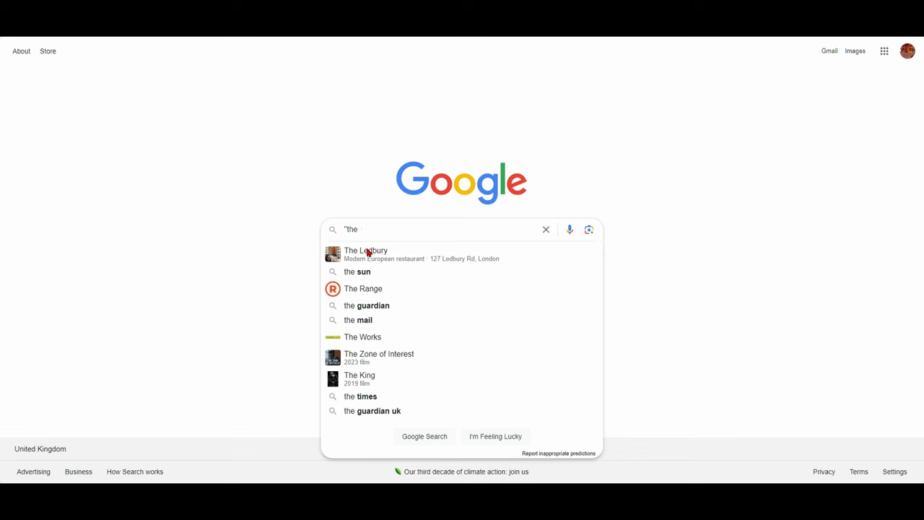
{"action": "type", "text": "r is in the mail\""}
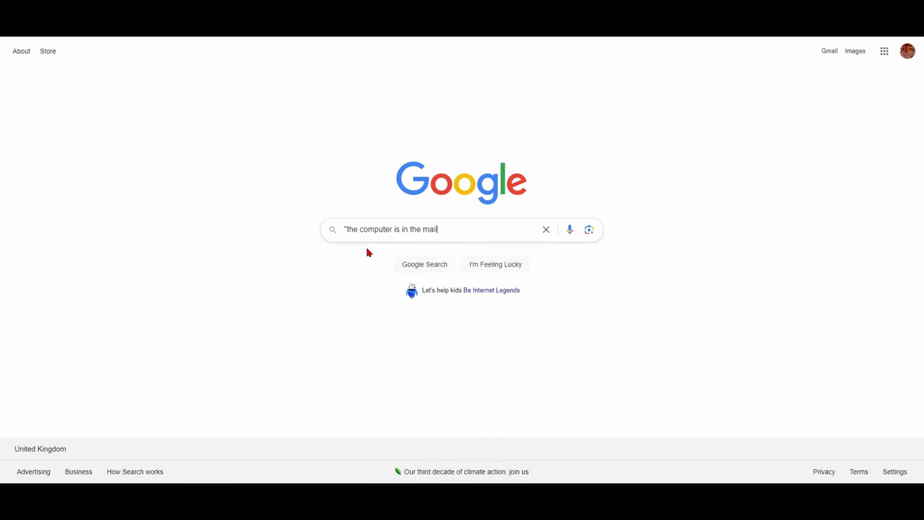
{"action": "key", "text": "Return"}
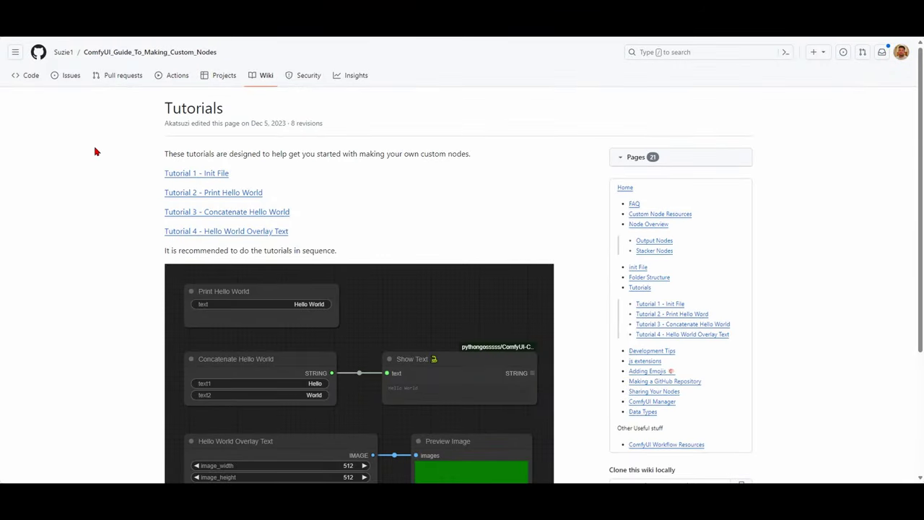
- Highlight the Tutorials heading and open the repository owner's profile from the breadcrumb
{"action": "left_click_drag", "start_coordinate": [163, 107], "coordinate": [250, 107]}
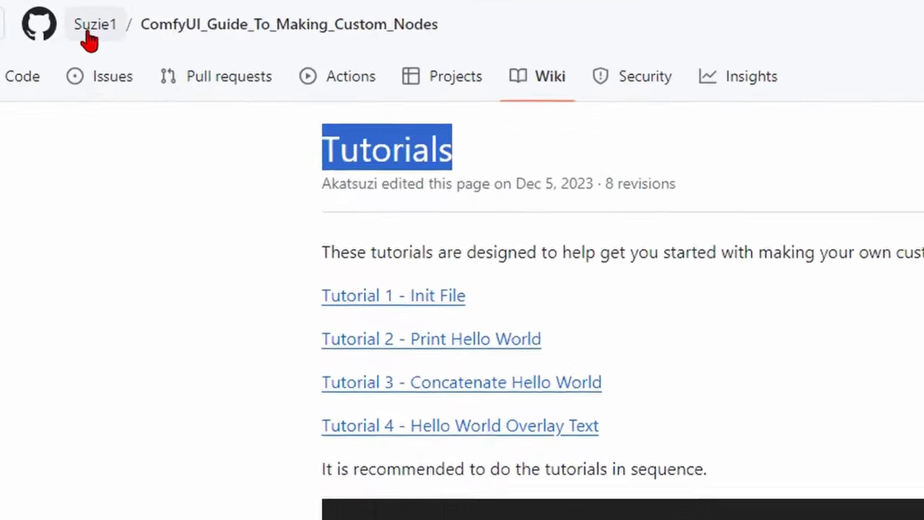
{"action": "mouse_move", "coordinate": [58, 55]}
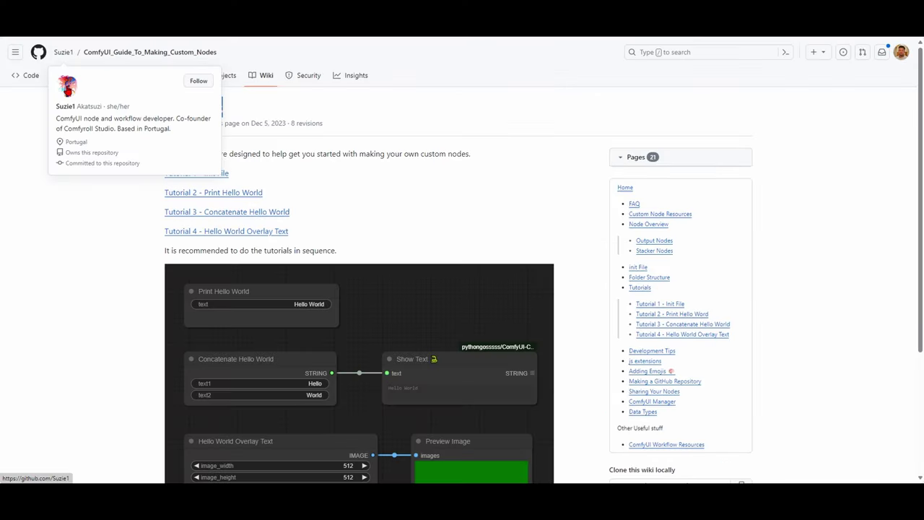
{"action": "left_click", "coordinate": [67, 85]}
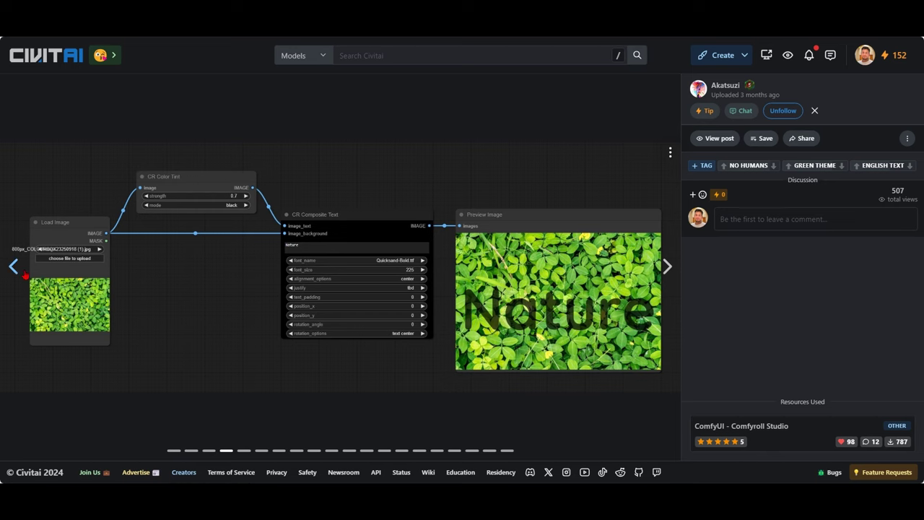
- Step through the Comfyroll examples, past the color-gradient and 404 ERROR images, to the reindeer
{"action": "left_click", "coordinate": [24, 274]}
{"action": "left_click", "coordinate": [25, 274]}
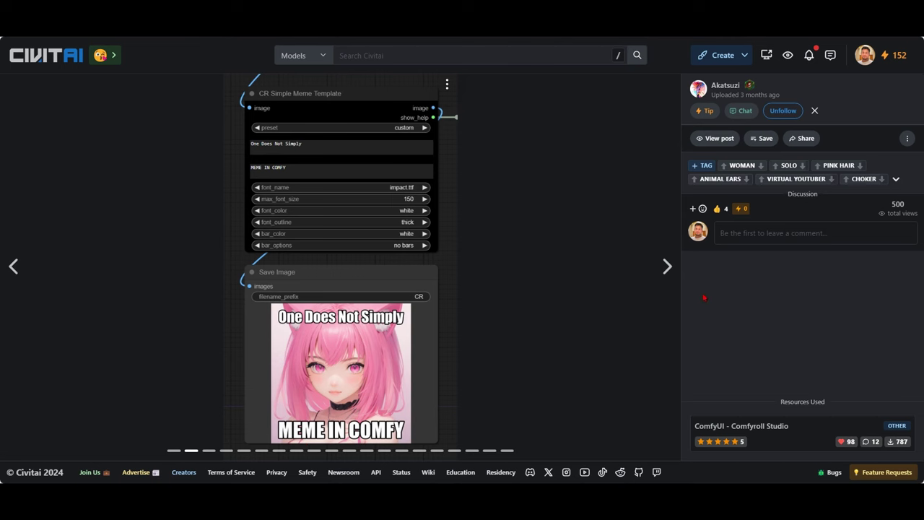
{"action": "left_click", "coordinate": [669, 271]}
{"action": "left_click", "coordinate": [670, 272]}
{"action": "left_click", "coordinate": [670, 271]}
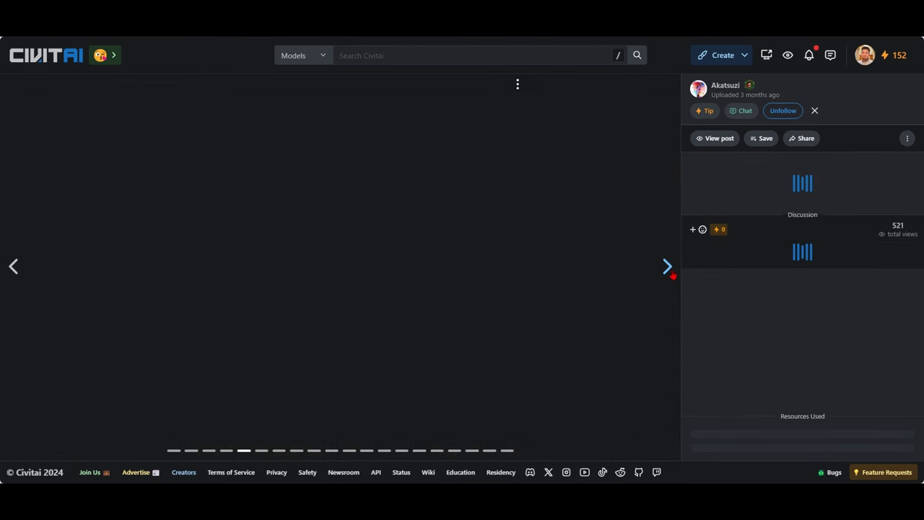
{"action": "left_click", "coordinate": [667, 267]}
{"action": "left_click", "coordinate": [667, 267]}
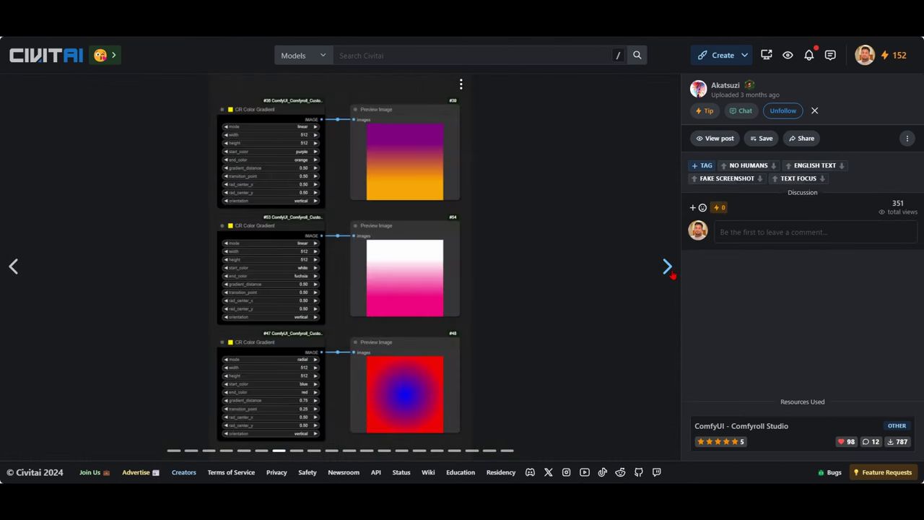
{"action": "left_click", "coordinate": [667, 268]}
{"action": "left_click", "coordinate": [668, 267]}
{"action": "left_click", "coordinate": [667, 267]}
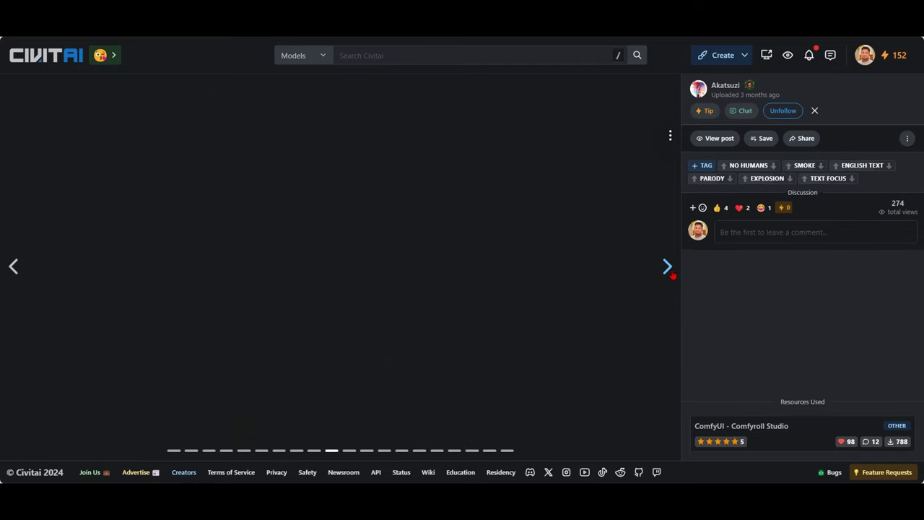
{"action": "left_click", "coordinate": [667, 267]}
{"action": "left_click", "coordinate": [667, 267]}
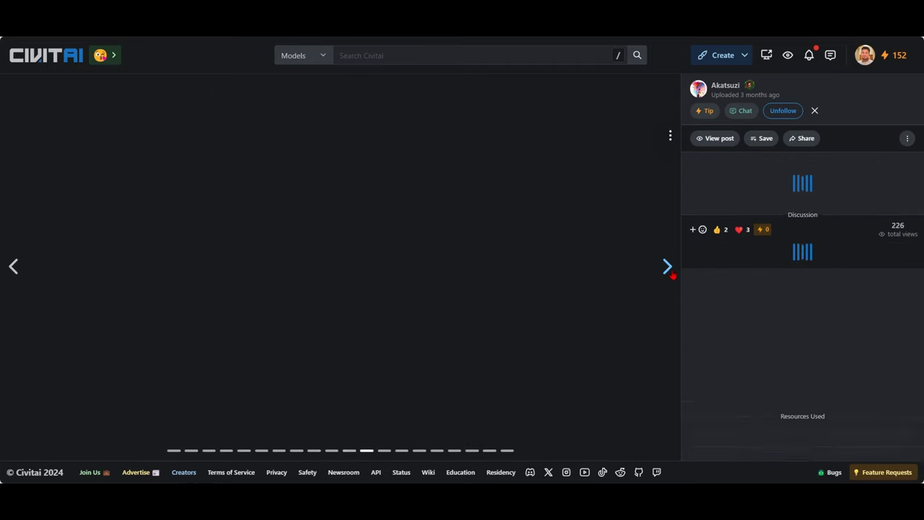
{"action": "left_click", "coordinate": [667, 267]}
{"action": "left_click", "coordinate": [668, 267]}
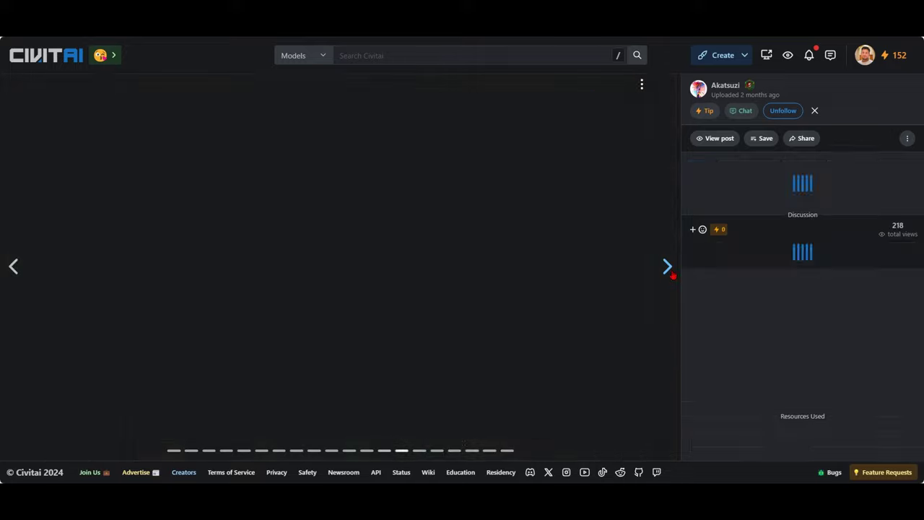
{"action": "left_click", "coordinate": [668, 268]}
{"action": "left_click", "coordinate": [667, 268]}
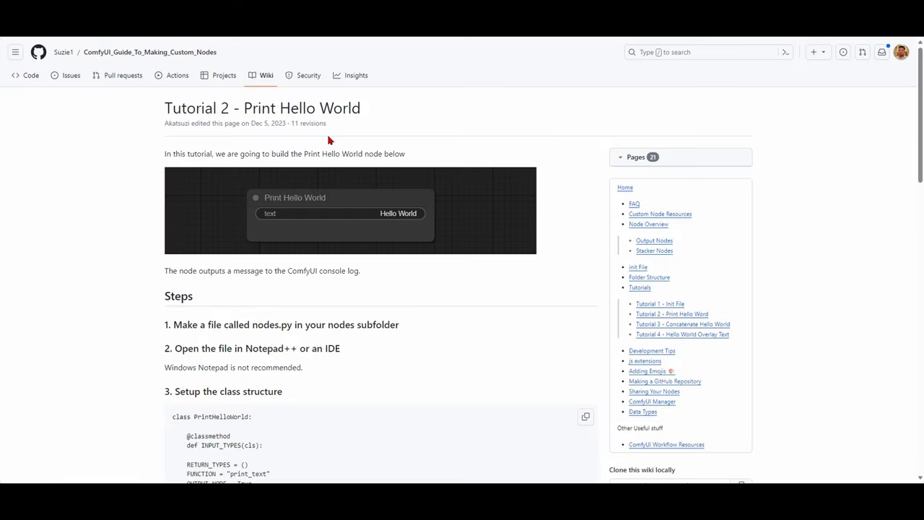
- Read the Print Hello World tutorial, then open 'Tutorial 3 - Concatenate Hello World' from the sidebar
{"action": "left_click_drag", "start_coordinate": [258, 108], "coordinate": [428, 114]}
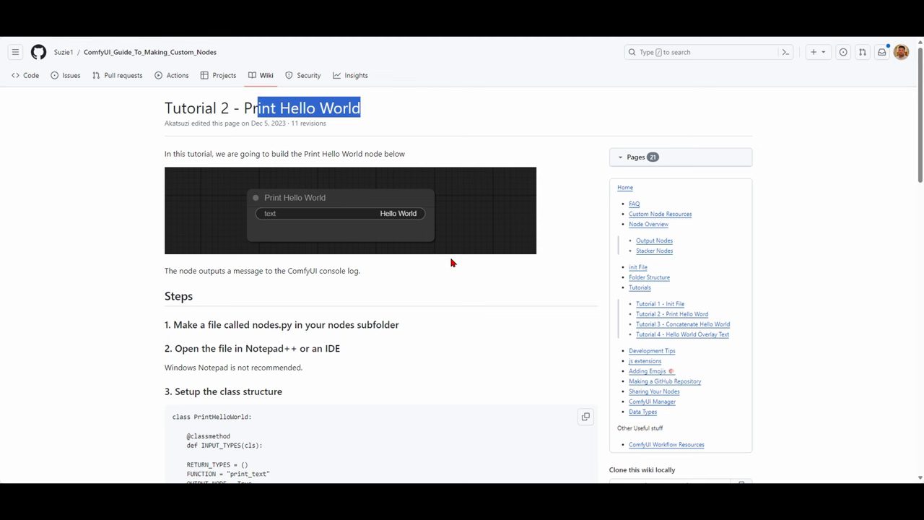
{"action": "scroll", "coordinate": [453, 265], "scroll_direction": "down", "scroll_amount": 4}
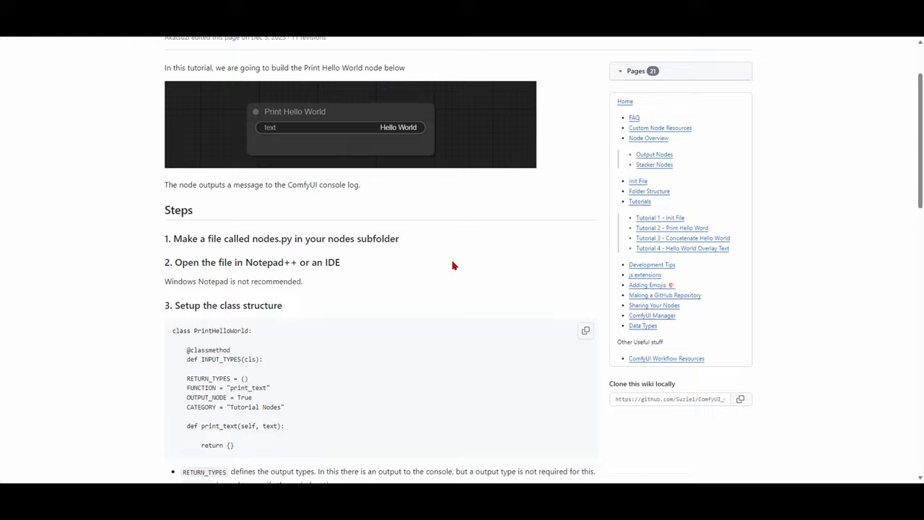
{"action": "scroll", "coordinate": [453, 266], "scroll_direction": "down", "scroll_amount": 5}
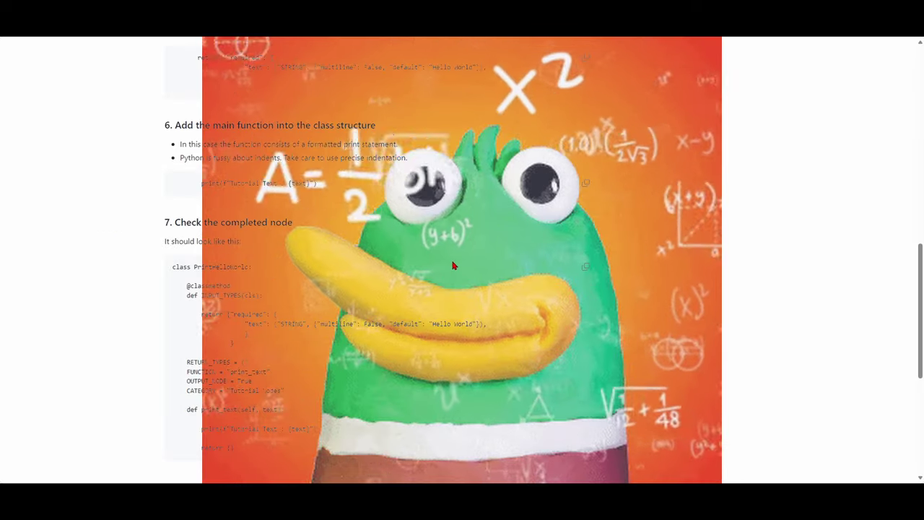
{"action": "scroll", "coordinate": [454, 266], "scroll_direction": "down", "scroll_amount": 3}
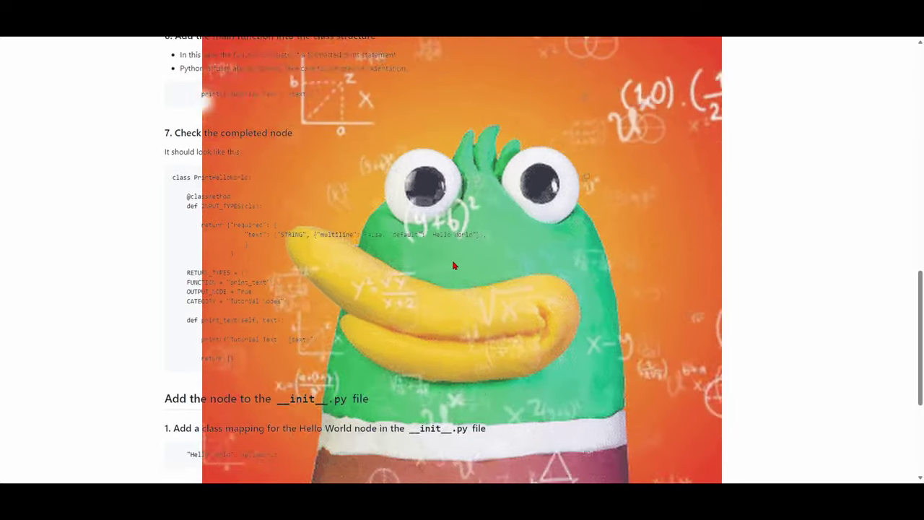
{"action": "scroll", "coordinate": [462, 260], "scroll_direction": "up", "scroll_amount": 5}
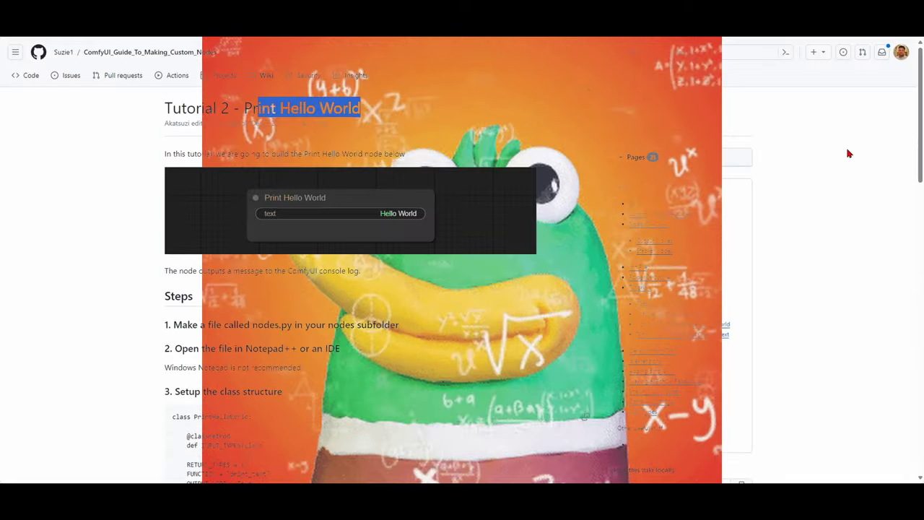
{"action": "left_click", "coordinate": [658, 330]}
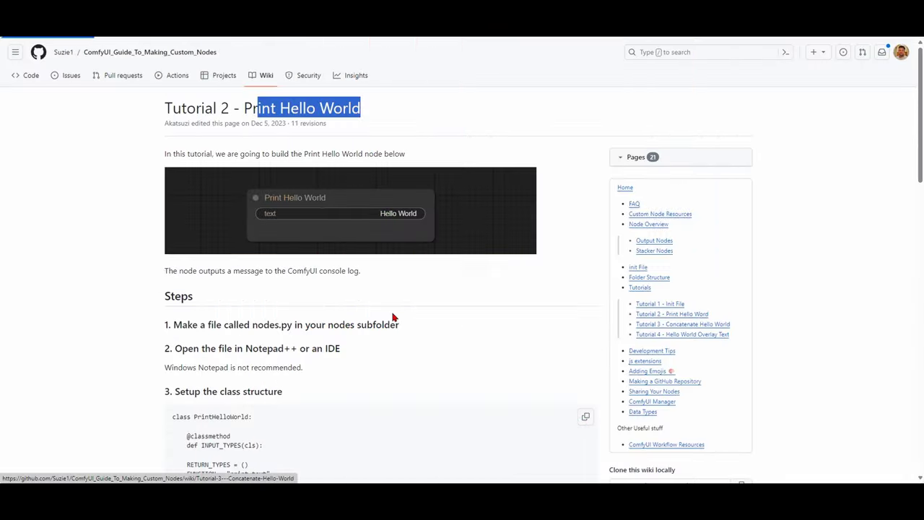
- Scroll through the Concatenate Hello World code, jump to the top, then go back to the profile
{"action": "scroll", "coordinate": [392, 316], "scroll_direction": "down", "scroll_amount": 2}
{"action": "scroll", "coordinate": [392, 317], "scroll_direction": "down", "scroll_amount": 1}
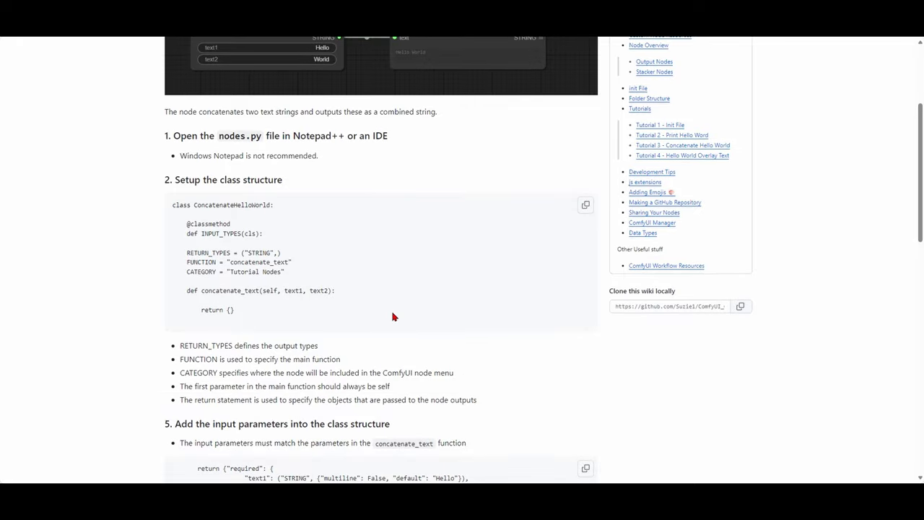
{"action": "scroll", "coordinate": [394, 317], "scroll_direction": "down", "scroll_amount": 2}
{"action": "scroll", "coordinate": [392, 311], "scroll_direction": "down", "scroll_amount": 3}
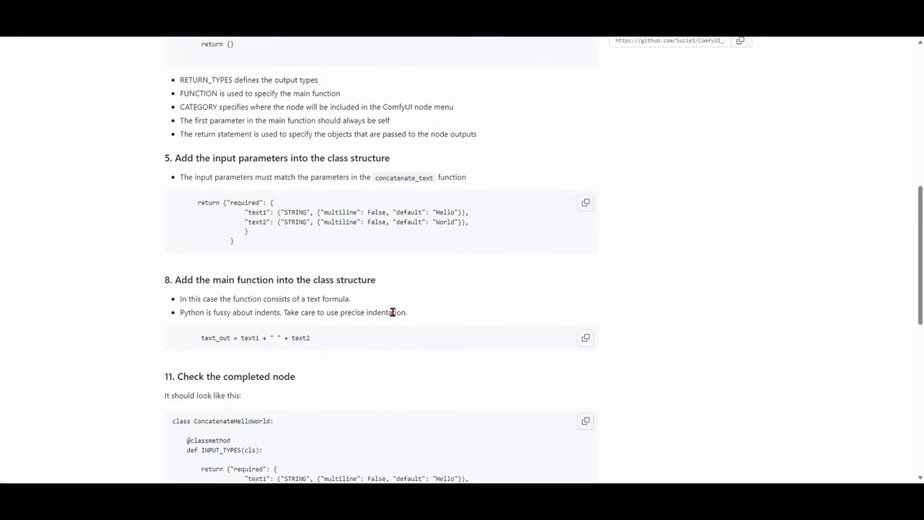
{"action": "scroll", "coordinate": [393, 312], "scroll_direction": "down", "scroll_amount": 3}
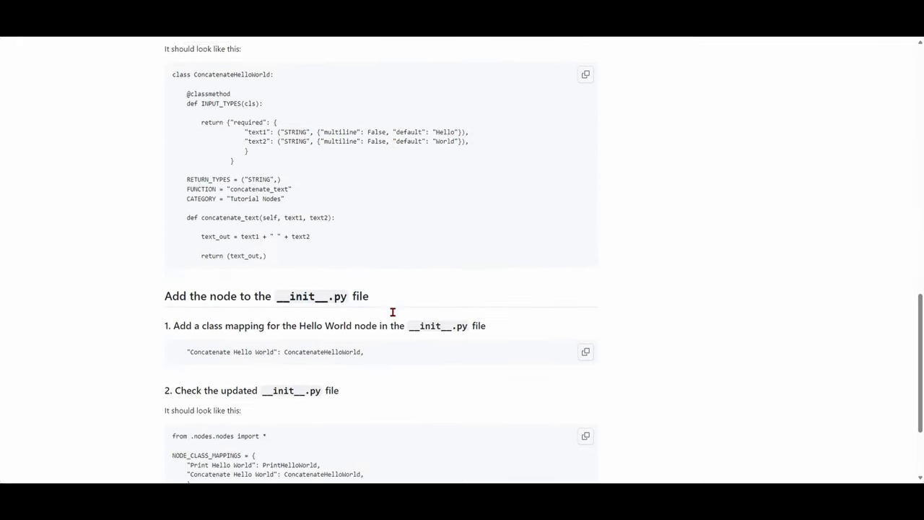
{"action": "scroll", "coordinate": [697, 307], "scroll_direction": "up", "scroll_amount": 1}
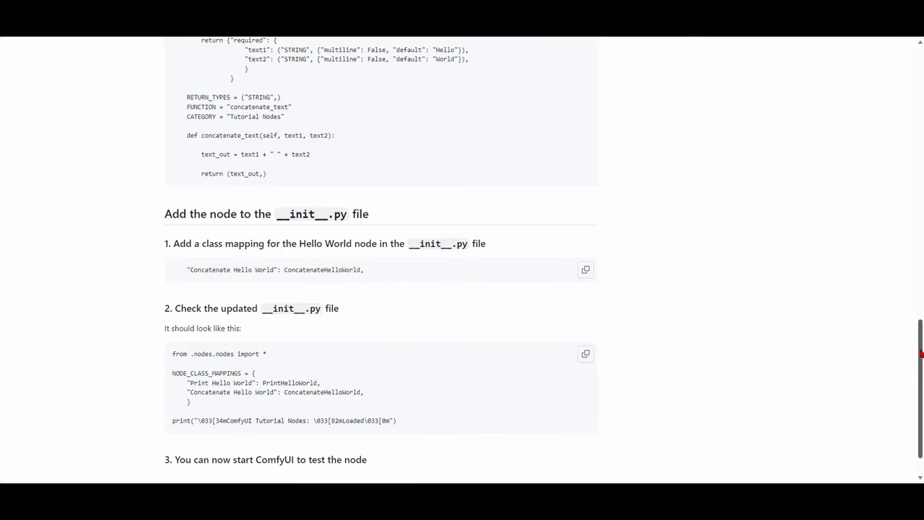
{"action": "key", "text": "Home"}
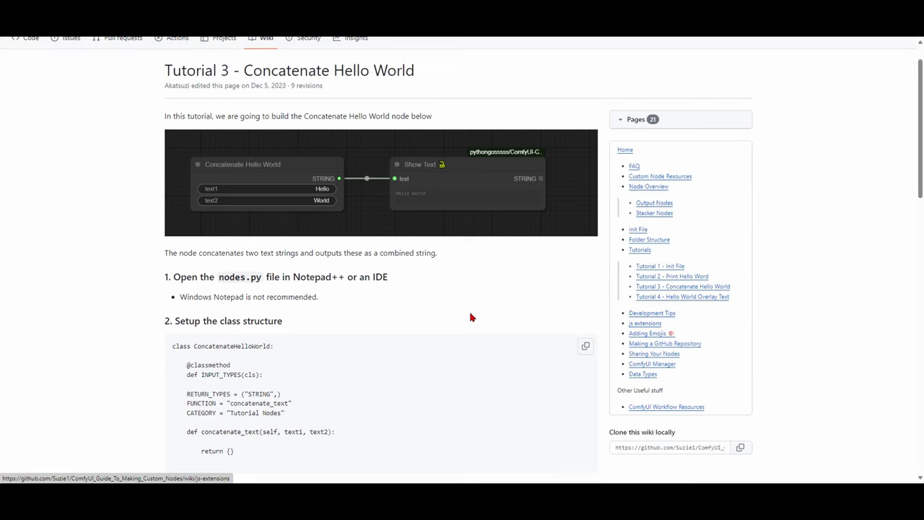
{"action": "scroll", "coordinate": [470, 317], "scroll_direction": "up", "scroll_amount": 1}
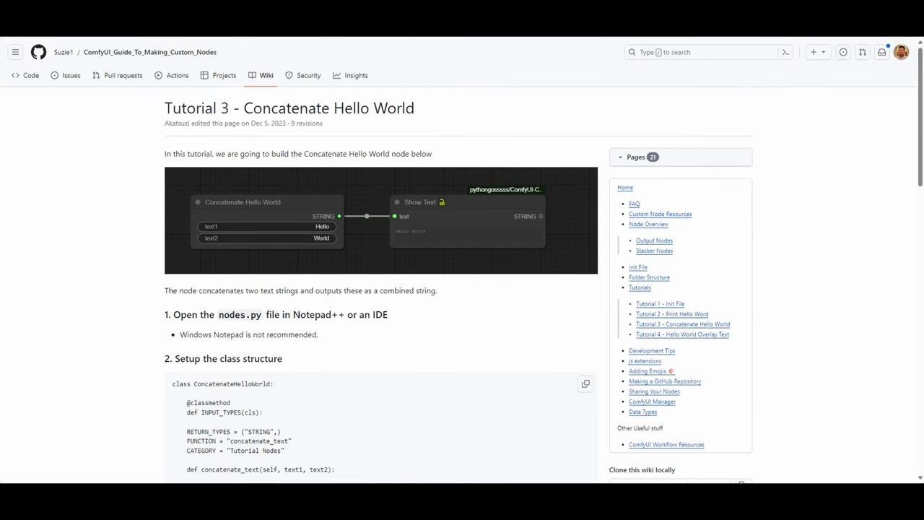
{"action": "key", "text": "alt+Left"}
{"action": "scroll", "coordinate": [412, 262], "scroll_direction": "up", "scroll_amount": 3}
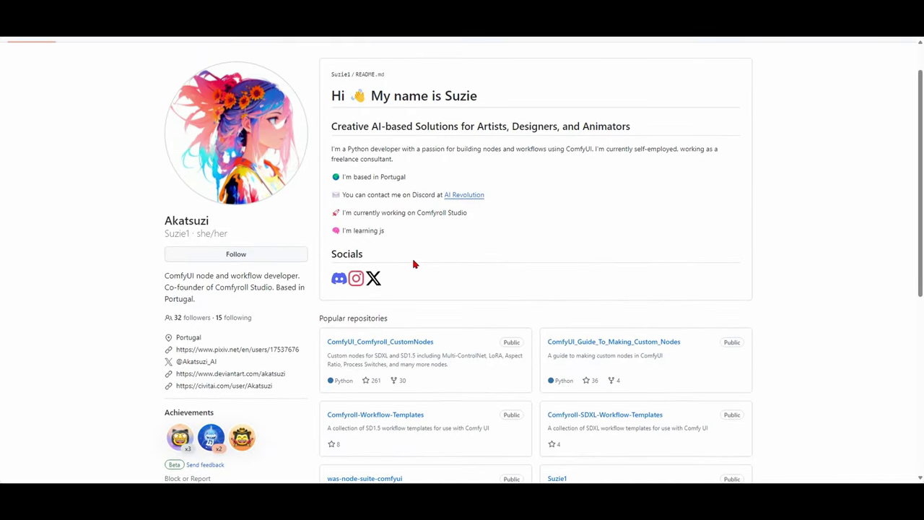
- Open the ComfyUI_Comfyroll_CustomNodes repository and go to its Wiki
{"action": "left_click", "coordinate": [397, 342]}
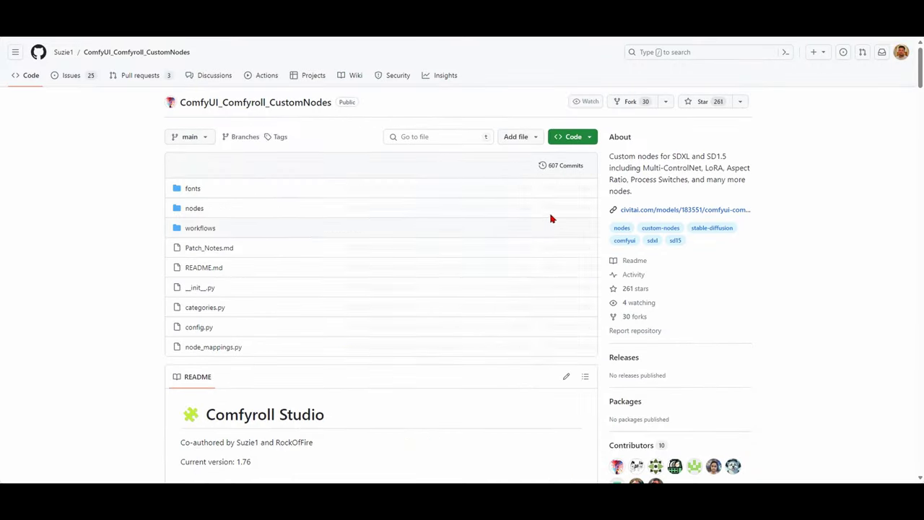
{"action": "left_click", "coordinate": [354, 75]}
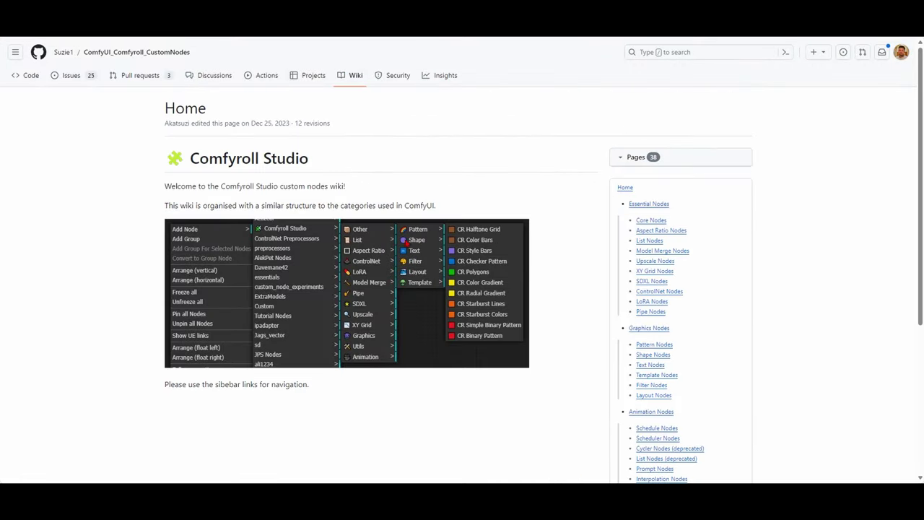
{"action": "scroll", "coordinate": [484, 282], "scroll_direction": "down", "scroll_amount": 3}
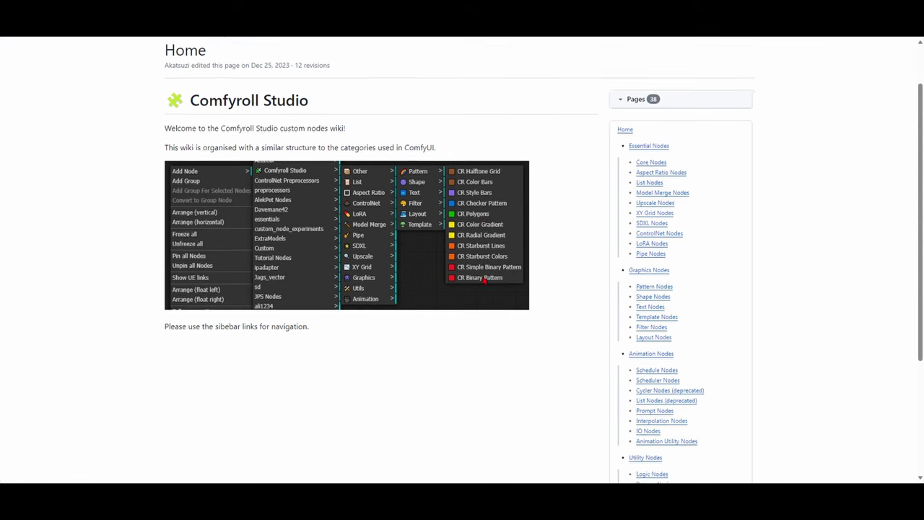
- Open the Filter Nodes wiki page and scroll down to the halftone filter examples
{"action": "left_click", "coordinate": [657, 296]}
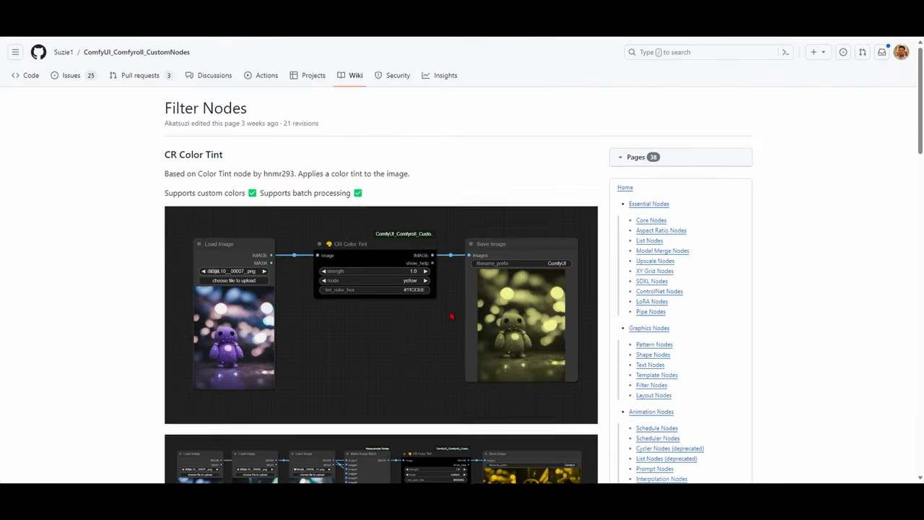
{"action": "scroll", "coordinate": [451, 315], "scroll_direction": "down", "scroll_amount": 6}
{"action": "scroll", "coordinate": [451, 315], "scroll_direction": "down", "scroll_amount": 10}
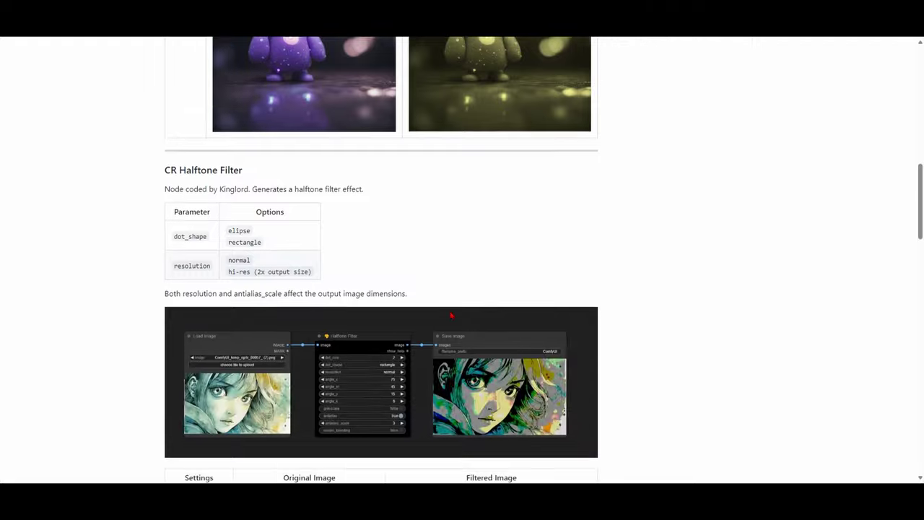
{"action": "scroll", "coordinate": [405, 305], "scroll_direction": "down", "scroll_amount": 10}
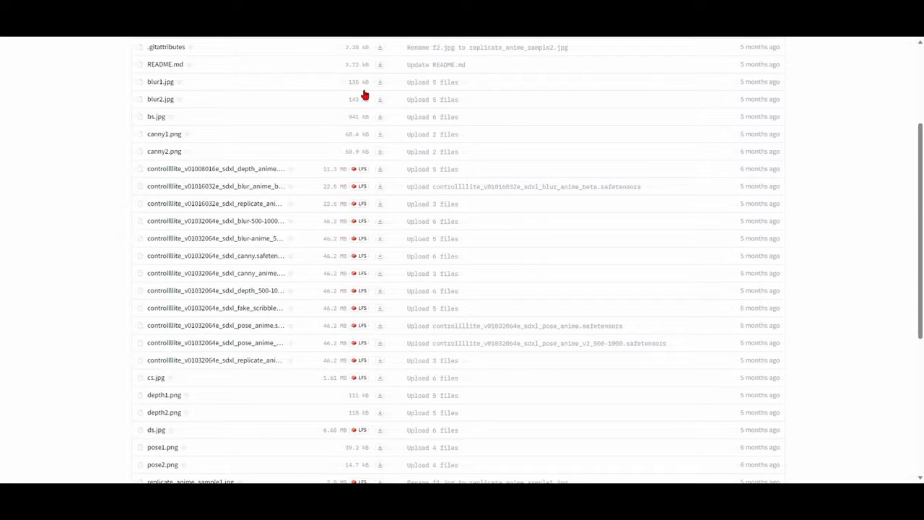
- Go from the controlnet-lllite file list to qinglong_controlnet-lllite's 224 MB controllllite_xl models
{"action": "scroll", "coordinate": [462, 260], "scroll_direction": "up", "scroll_amount": 2}
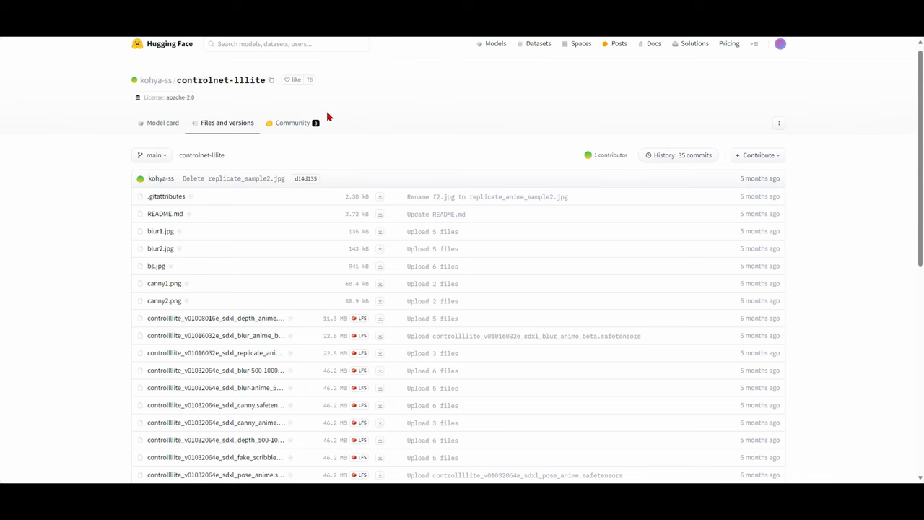
{"action": "scroll", "coordinate": [328, 117], "scroll_direction": "down", "scroll_amount": 2}
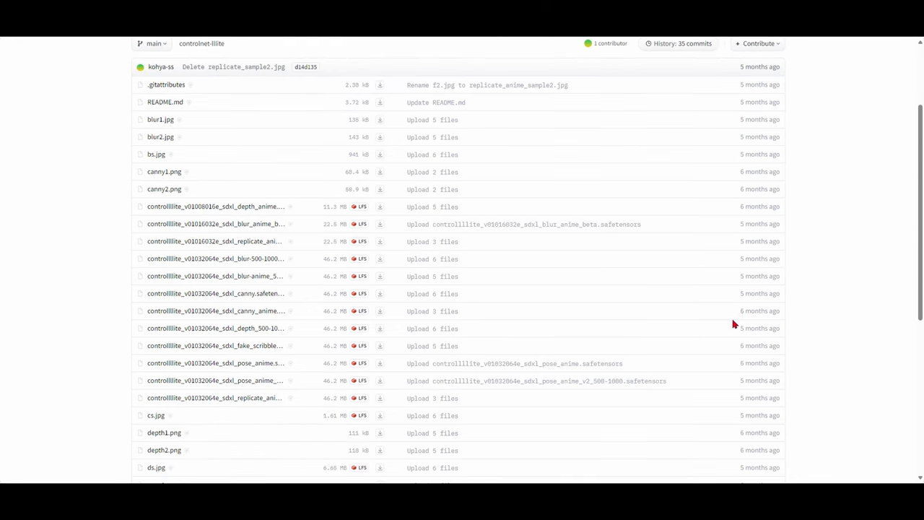
{"action": "left_click", "coordinate": [398, 122]}
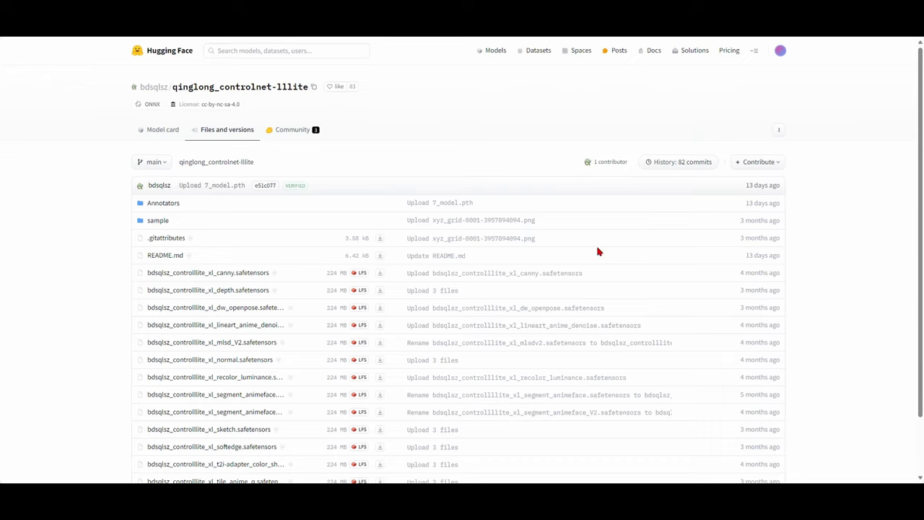
{"action": "scroll", "coordinate": [598, 251], "scroll_direction": "down", "scroll_amount": 1}
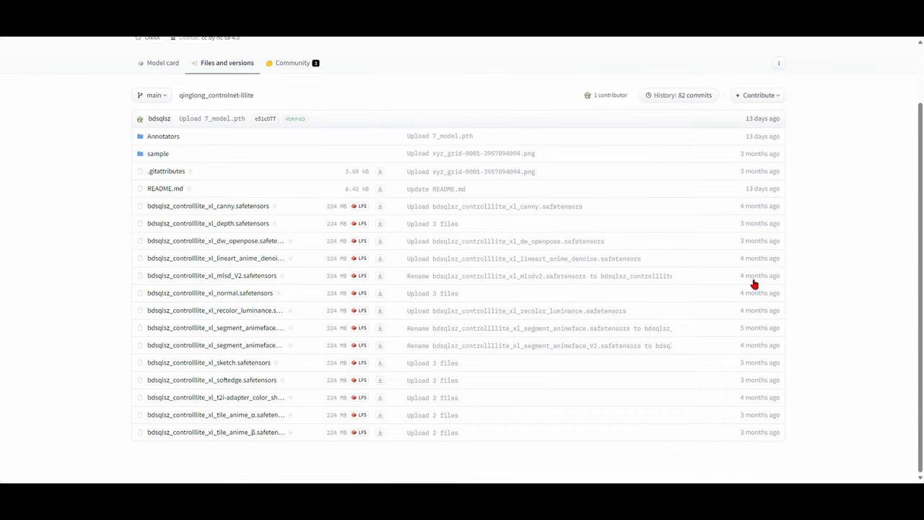
- Highlight 'ControlLLLite' in the ComfyUI-Advanced-ControlNet README, then return to the ComfyUI workflow
{"action": "key", "text": "ctrl+Tab"}
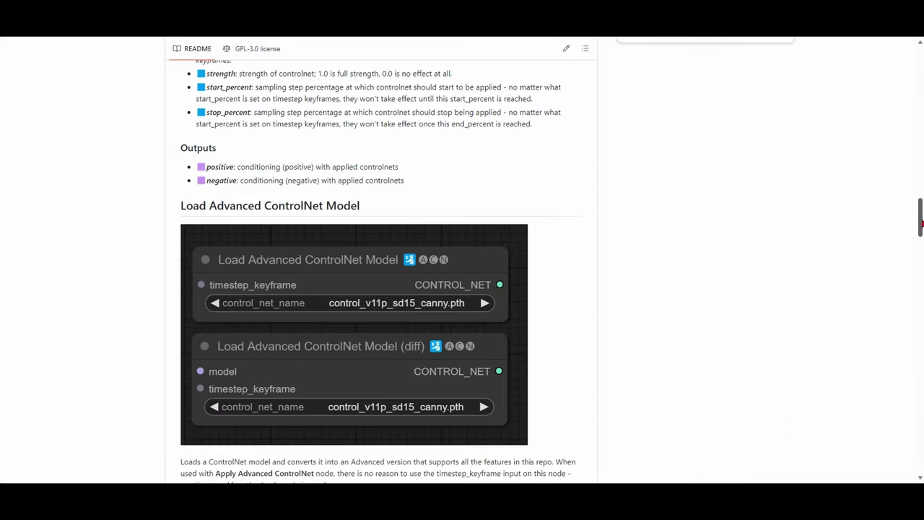
{"action": "key", "text": "Home"}
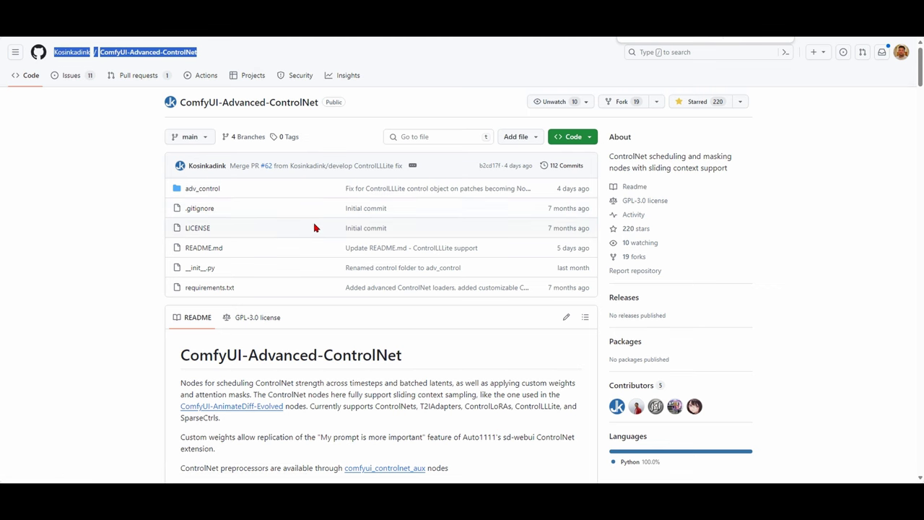
{"action": "scroll", "coordinate": [477, 242], "scroll_direction": "down", "scroll_amount": 2}
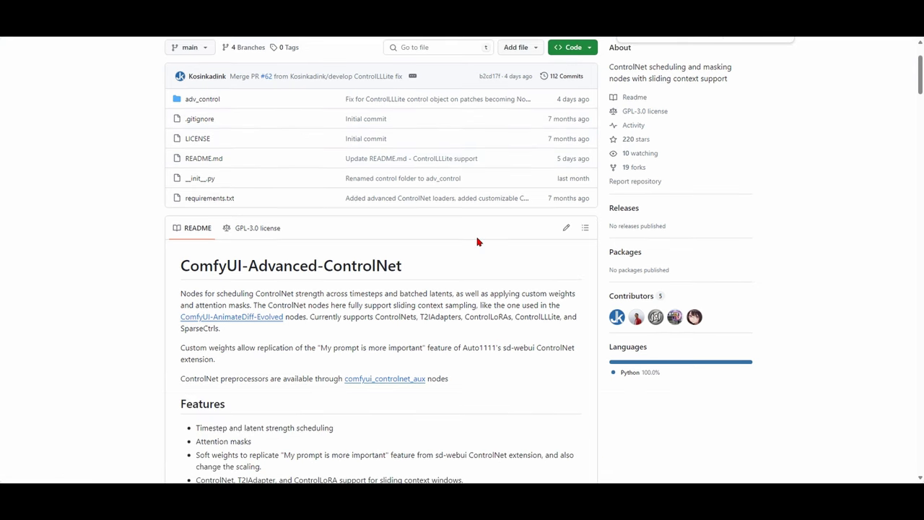
{"action": "scroll", "coordinate": [476, 242], "scroll_direction": "down", "scroll_amount": 1}
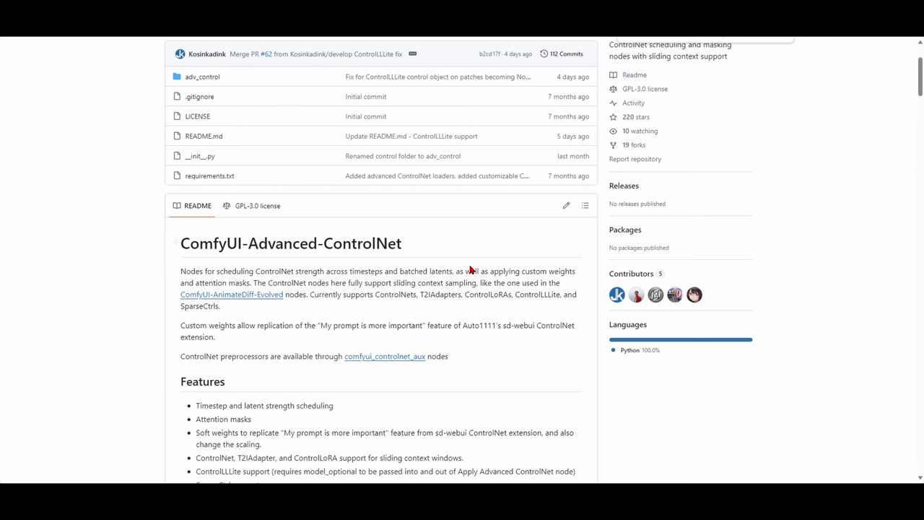
{"action": "double_click", "coordinate": [530, 294]}
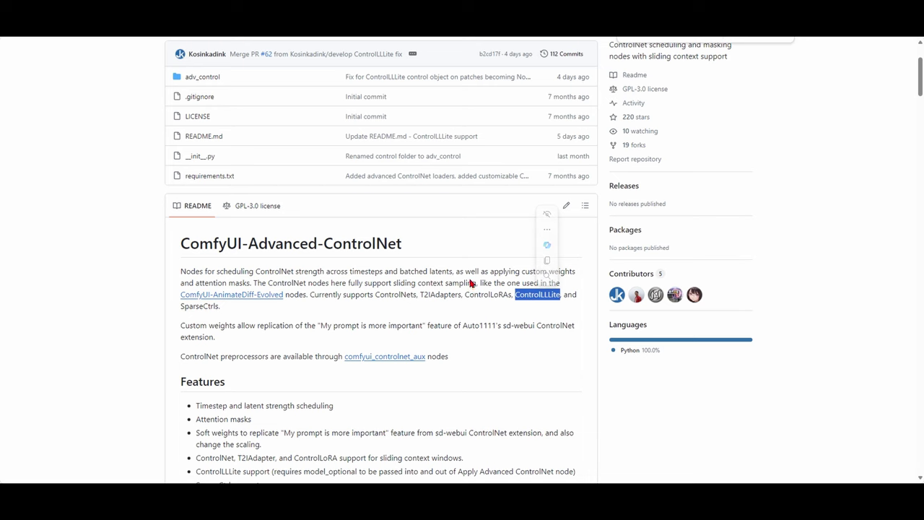
{"action": "left_click", "coordinate": [390, 36]}
{"action": "scroll", "coordinate": [359, 202], "scroll_direction": "up", "scroll_amount": 5}
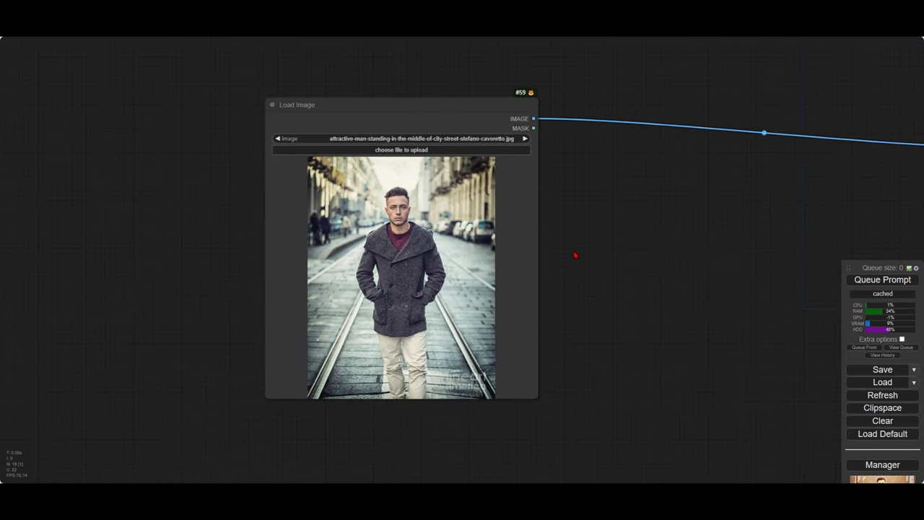
- Zoom in on the Load Checkpoint node and open its ckpt_name model list
{"action": "scroll", "coordinate": [576, 255], "scroll_direction": "down", "scroll_amount": 5}
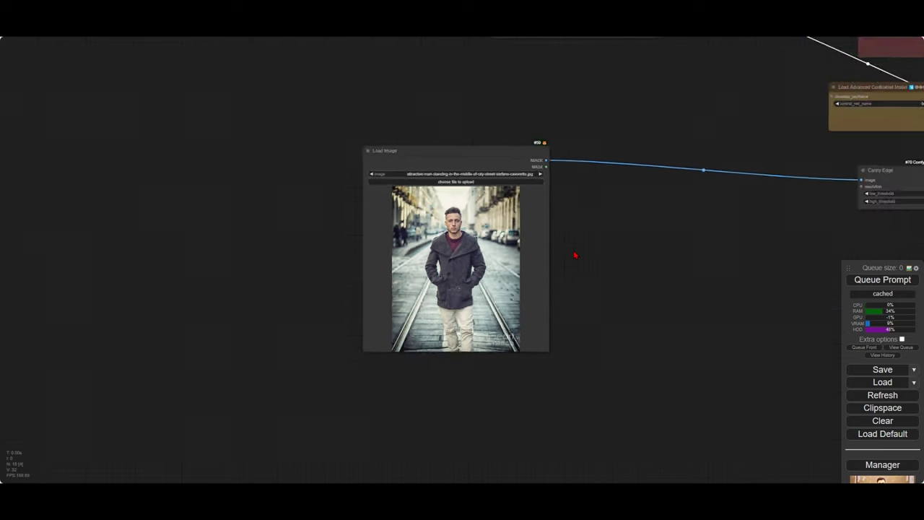
{"action": "scroll", "coordinate": [355, 197], "scroll_direction": "up", "scroll_amount": 5}
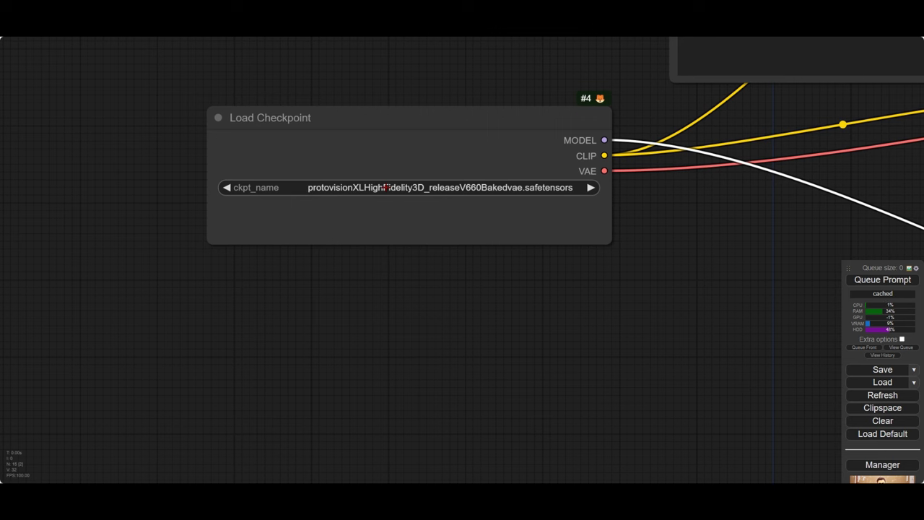
{"action": "left_click", "coordinate": [386, 187]}
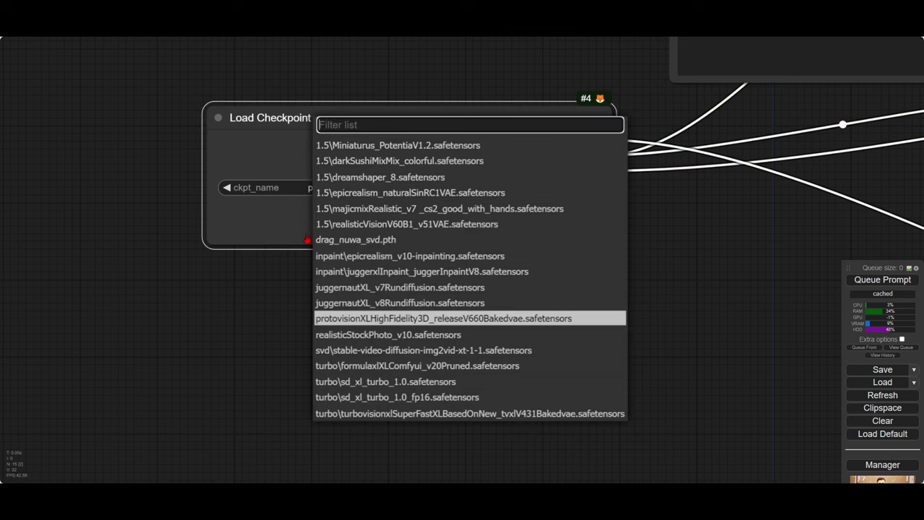
- Dismiss the checkpoint list and pan to the Canny Edge, Preview Image and VAE Decode nodes
{"action": "scroll", "coordinate": [575, 265], "scroll_direction": "down", "scroll_amount": 3}
{"action": "left_click_drag", "start_coordinate": [576, 264], "coordinate": [207, 316]}
{"action": "left_click_drag", "start_coordinate": [570, 298], "coordinate": [264, 114]}
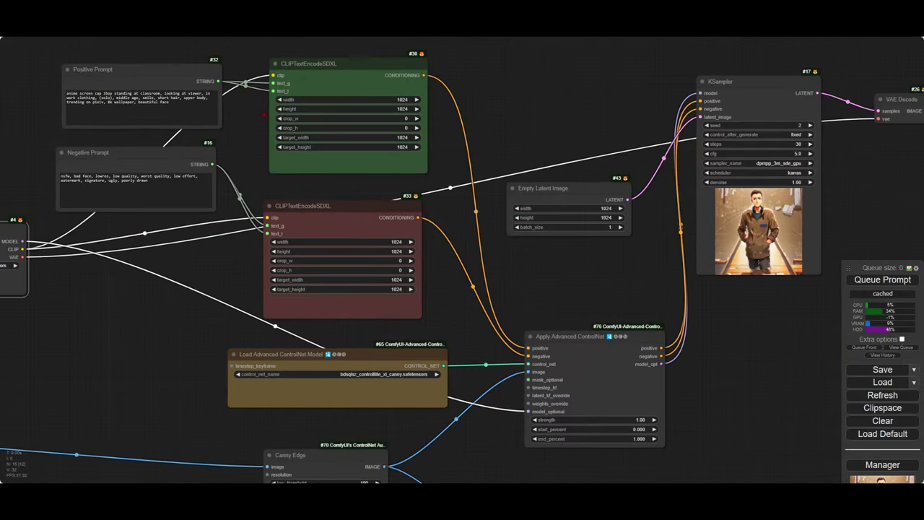
{"action": "left_click_drag", "start_coordinate": [503, 261], "coordinate": [436, 164]}
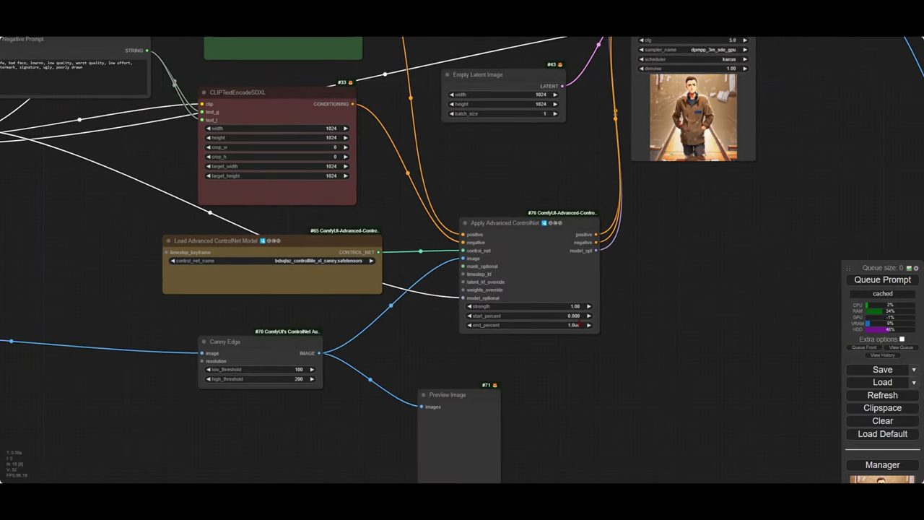
{"action": "left_click_drag", "start_coordinate": [580, 325], "coordinate": [575, 269]}
{"action": "left_click_drag", "start_coordinate": [464, 369], "coordinate": [426, 474]}
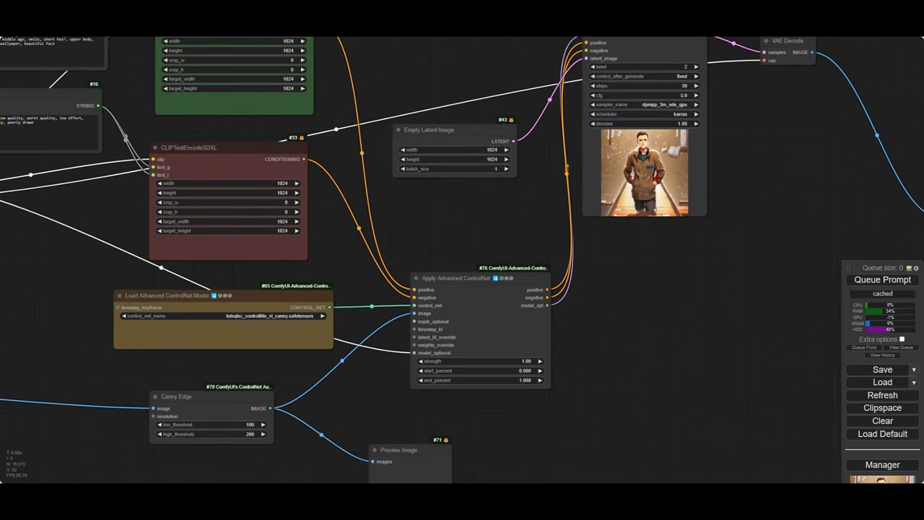
{"action": "scroll", "coordinate": [669, 145], "scroll_direction": "up", "scroll_amount": 5}
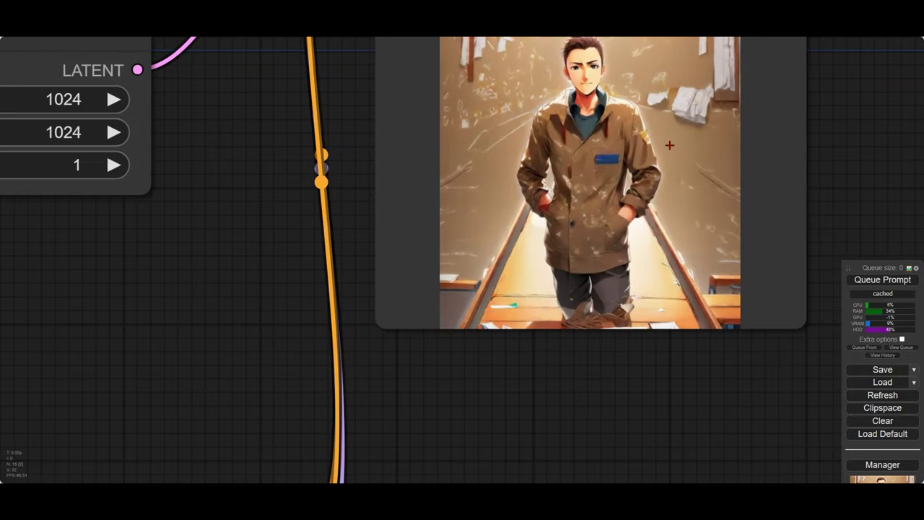
{"action": "scroll", "coordinate": [669, 145], "scroll_direction": "down", "scroll_amount": 5}
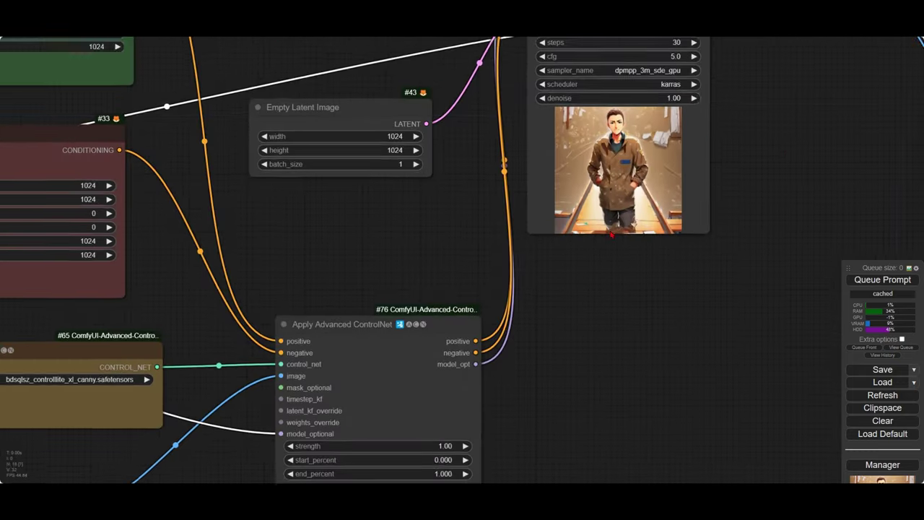
- Inspect the KSampler, VAE Decode and Empty Latent Image nodes around the sampler result
{"action": "left_click_drag", "start_coordinate": [669, 145], "coordinate": [402, 224]}
{"action": "scroll", "coordinate": [570, 292], "scroll_direction": "up", "scroll_amount": 5}
{"action": "scroll", "coordinate": [570, 292], "scroll_direction": "up", "scroll_amount": 3}
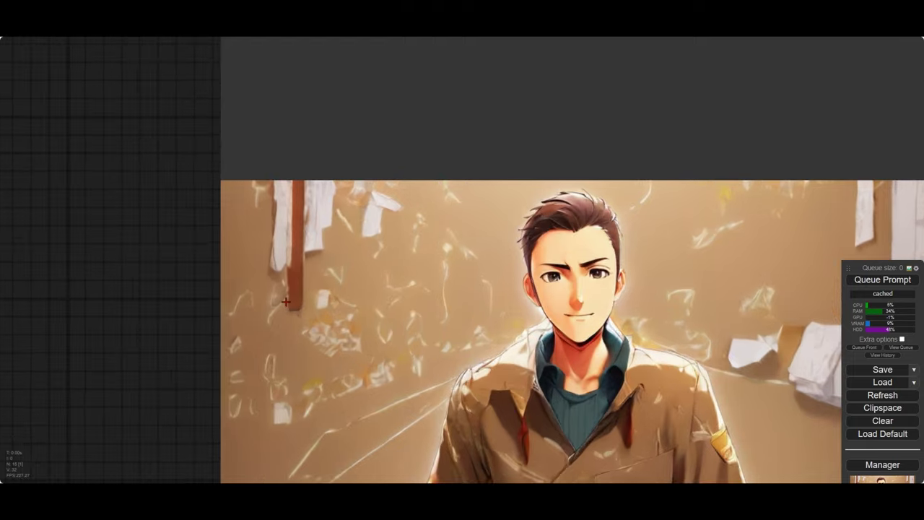
{"action": "scroll", "coordinate": [285, 302], "scroll_direction": "down", "scroll_amount": 2}
{"action": "left_click_drag", "start_coordinate": [257, 271], "coordinate": [439, 246]}
{"action": "scroll", "coordinate": [374, 223], "scroll_direction": "down", "scroll_amount": 2}
{"action": "scroll", "coordinate": [440, 246], "scroll_direction": "down", "scroll_amount": 3}
{"action": "left_click_drag", "start_coordinate": [307, 250], "coordinate": [742, 251]}
{"action": "scroll", "coordinate": [522, 282], "scroll_direction": "down", "scroll_amount": 1}
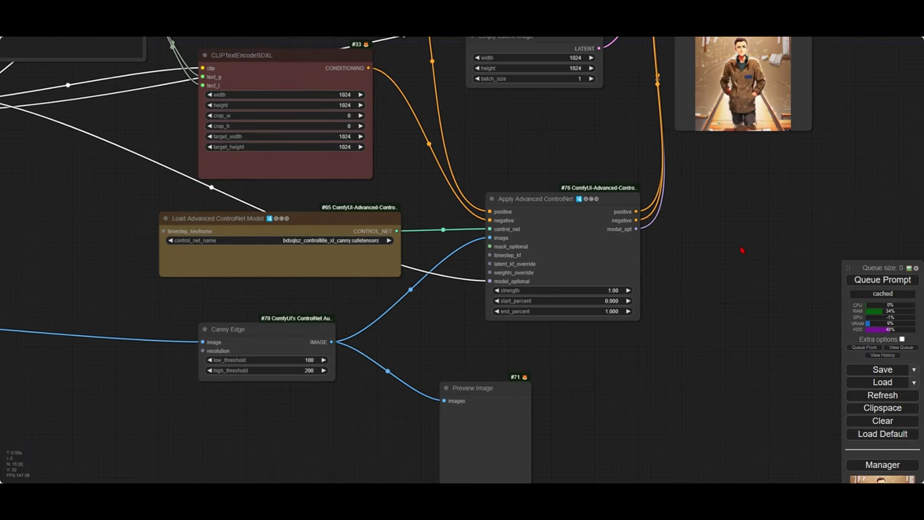
{"action": "left_click_drag", "start_coordinate": [742, 250], "coordinate": [718, 340]}
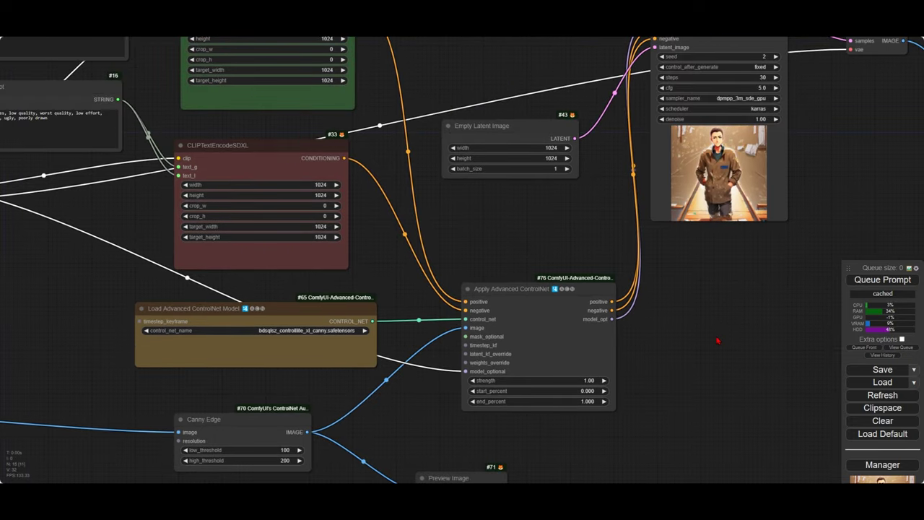
{"action": "scroll", "coordinate": [720, 88], "scroll_direction": "up", "scroll_amount": 10}
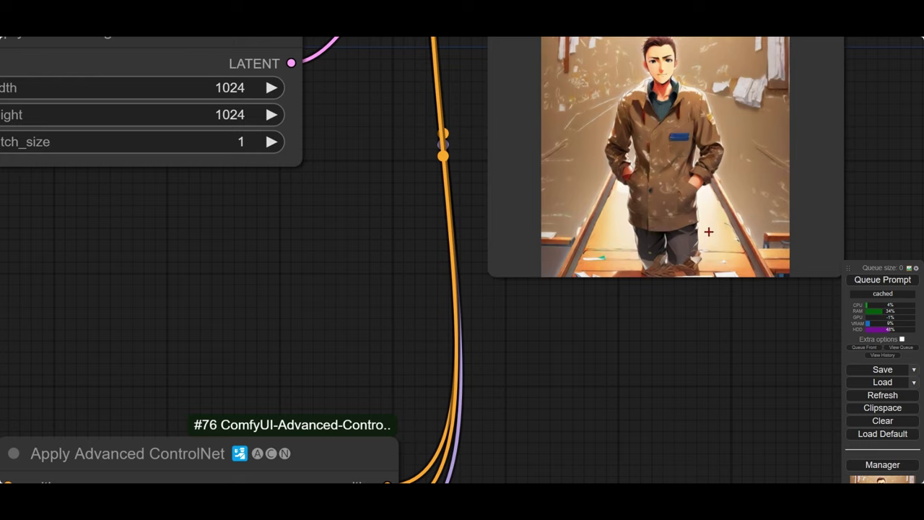
{"action": "scroll", "coordinate": [626, 274], "scroll_direction": "down", "scroll_amount": 8}
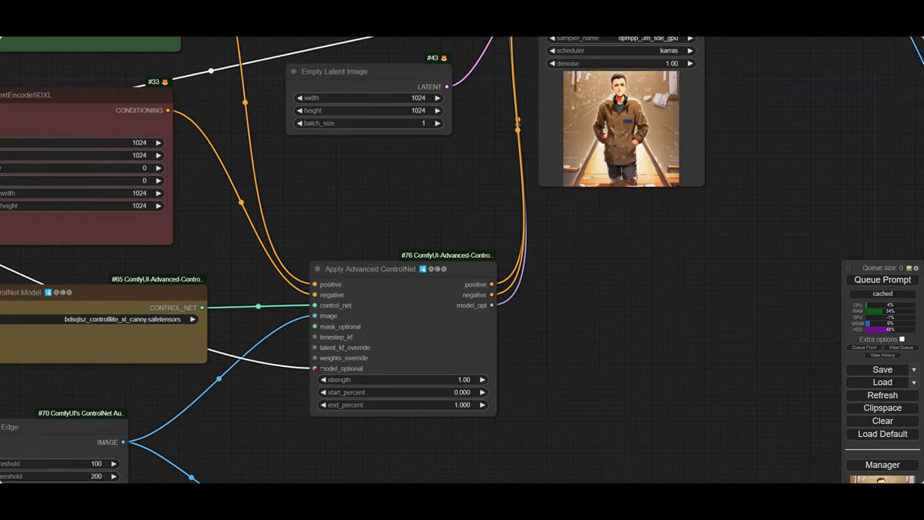
- Highlight Apply Advanced ControlNet's links and follow them to the KSampler (30 steps, cfg 5.0)
{"action": "left_click_drag", "start_coordinate": [246, 273], "coordinate": [721, 224]}
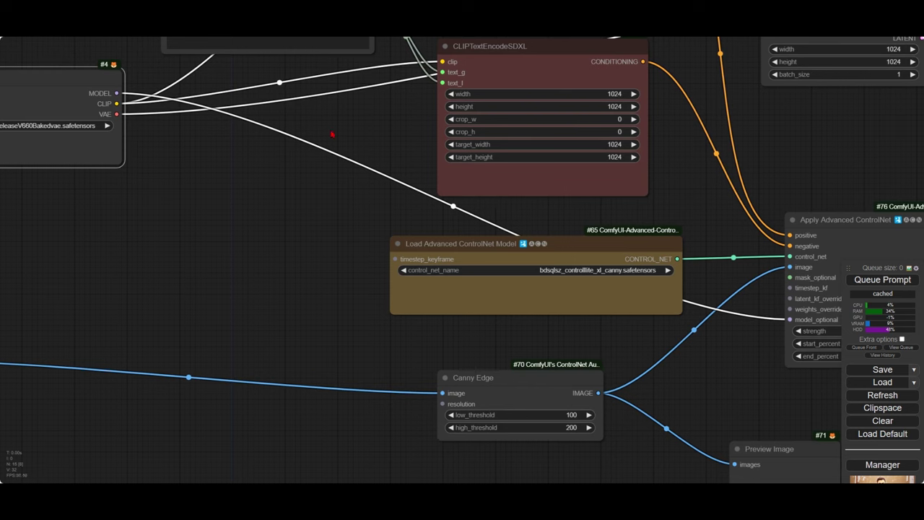
{"action": "left_click_drag", "start_coordinate": [813, 331], "coordinate": [548, 319]}
{"action": "left_click", "coordinate": [527, 317]}
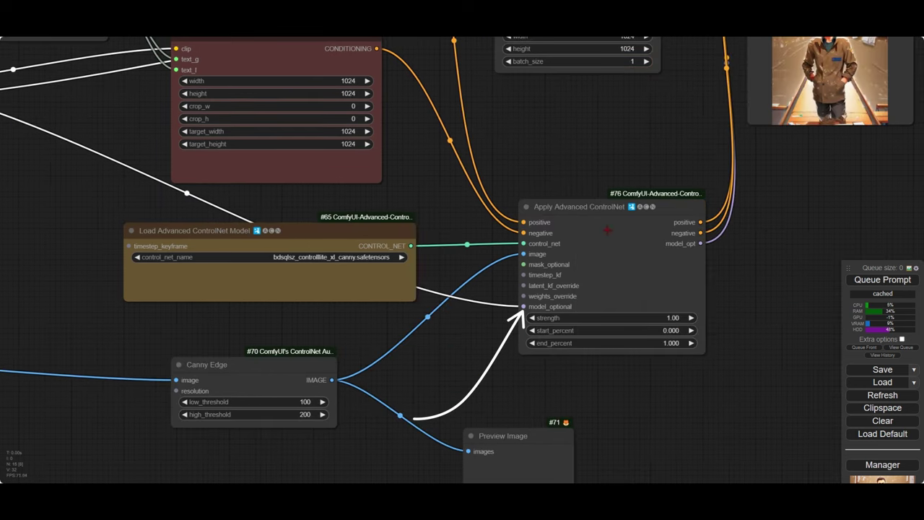
{"action": "left_click_drag", "start_coordinate": [604, 140], "coordinate": [478, 193]}
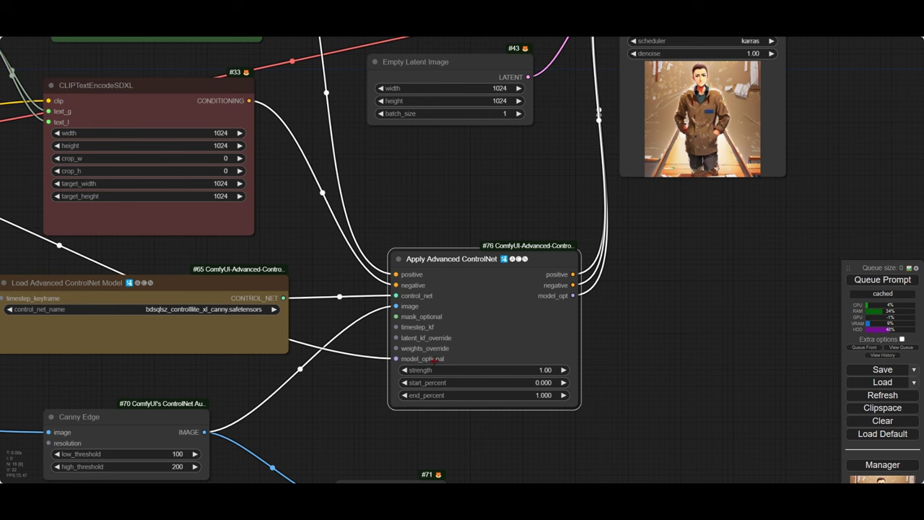
{"action": "left_click_drag", "start_coordinate": [505, 210], "coordinate": [468, 322]}
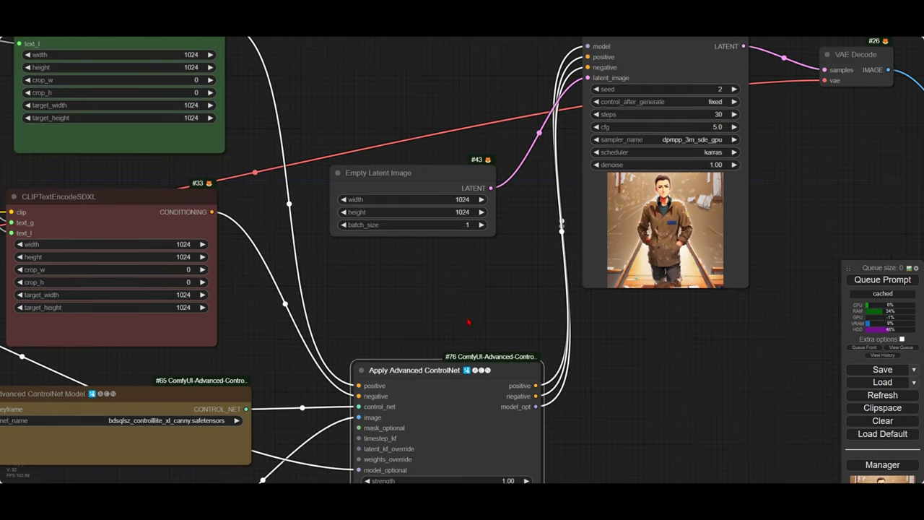
{"action": "scroll", "coordinate": [707, 172], "scroll_direction": "up", "scroll_amount": 5}
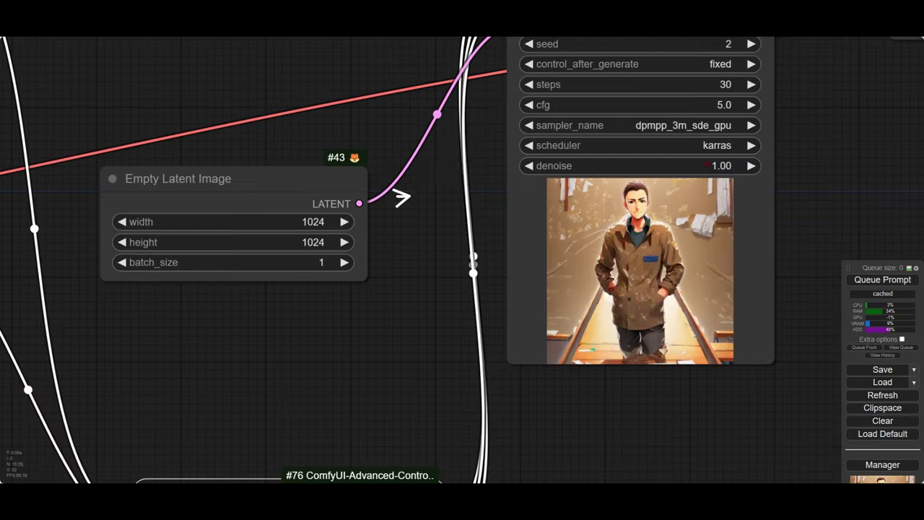
{"action": "scroll", "coordinate": [502, 248], "scroll_direction": "down", "scroll_amount": 5}
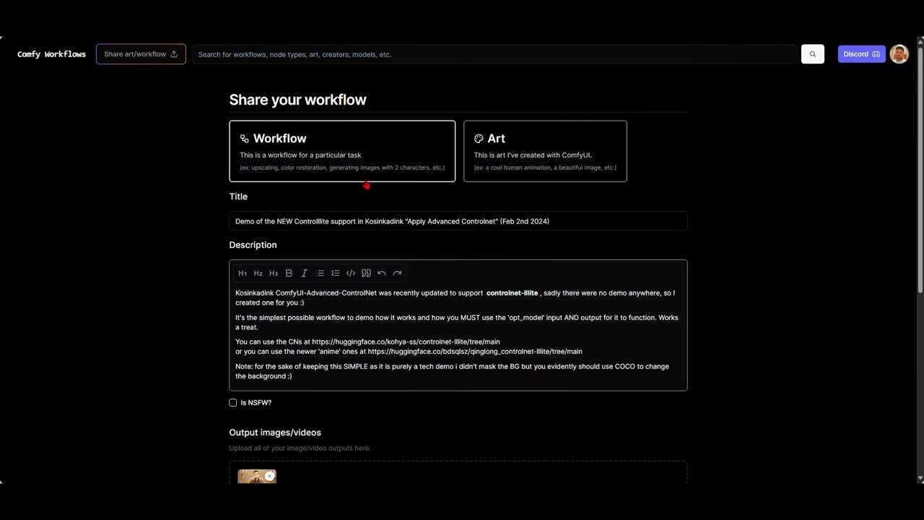
- Scroll through the ComfyWorkflows ControlLLLite demo's title and description
{"action": "scroll", "coordinate": [366, 185], "scroll_direction": "down", "scroll_amount": 5}
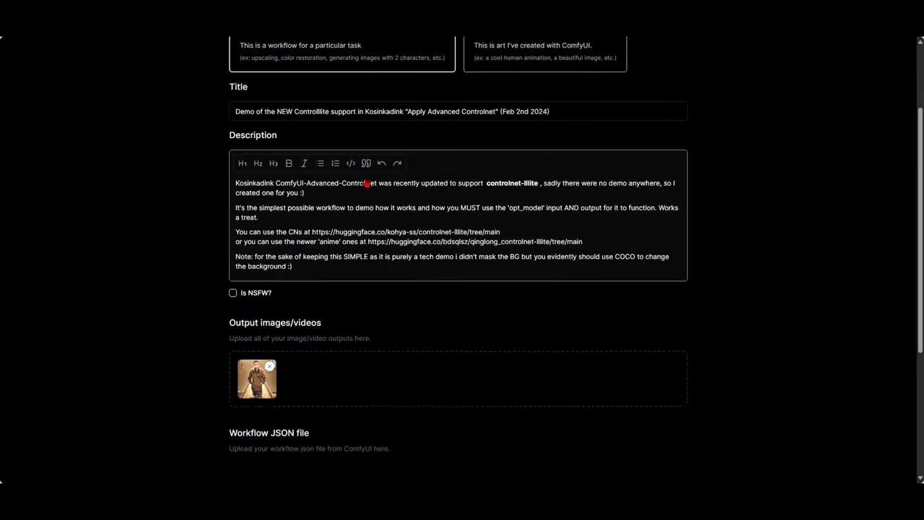
{"action": "scroll", "coordinate": [367, 185], "scroll_direction": "up", "scroll_amount": 3}
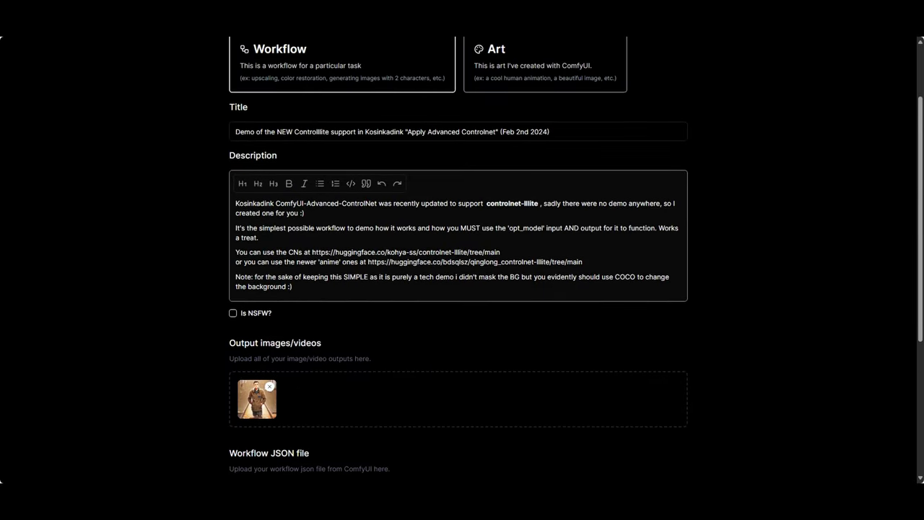
{"action": "scroll", "coordinate": [293, 161], "scroll_direction": "up", "scroll_amount": 2}
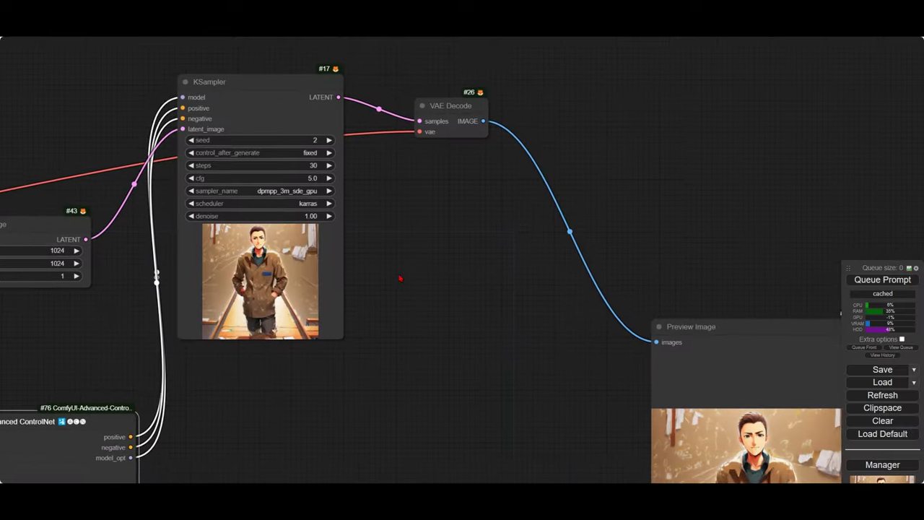
{"action": "left_click_drag", "start_coordinate": [402, 262], "coordinate": [361, 197]}
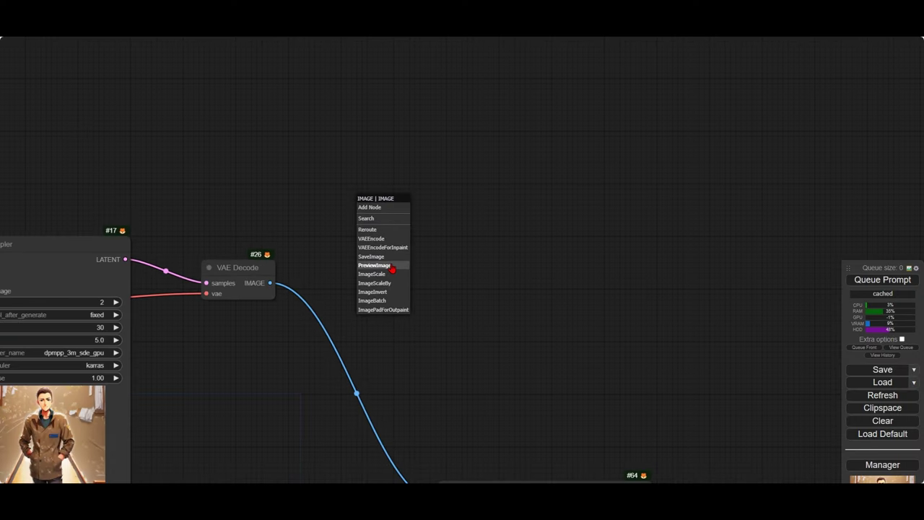
{"action": "left_click", "coordinate": [535, 250]}
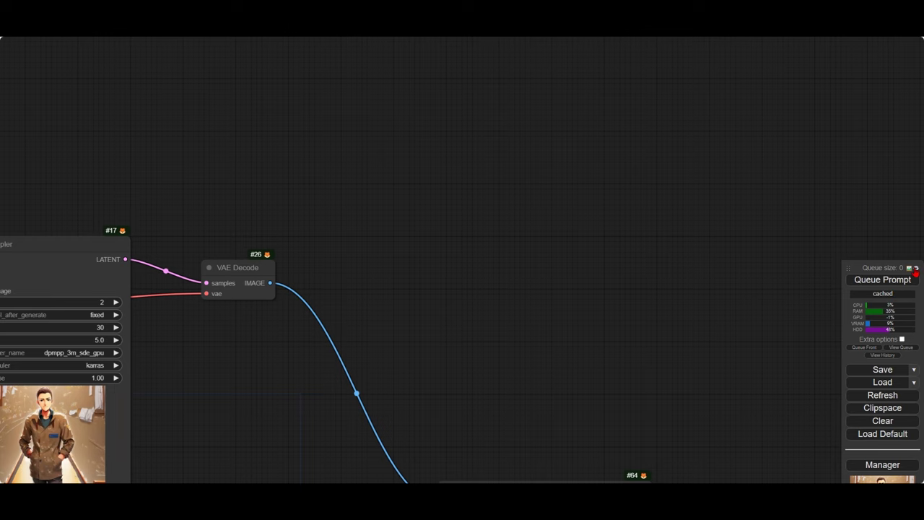
- Set 'Number of nodes suggestions' to 10 in ComfyUI settings, then close the settings
{"action": "left_click", "coordinate": [915, 268]}
{"action": "scroll", "coordinate": [431, 291], "scroll_direction": "down", "scroll_amount": 10}
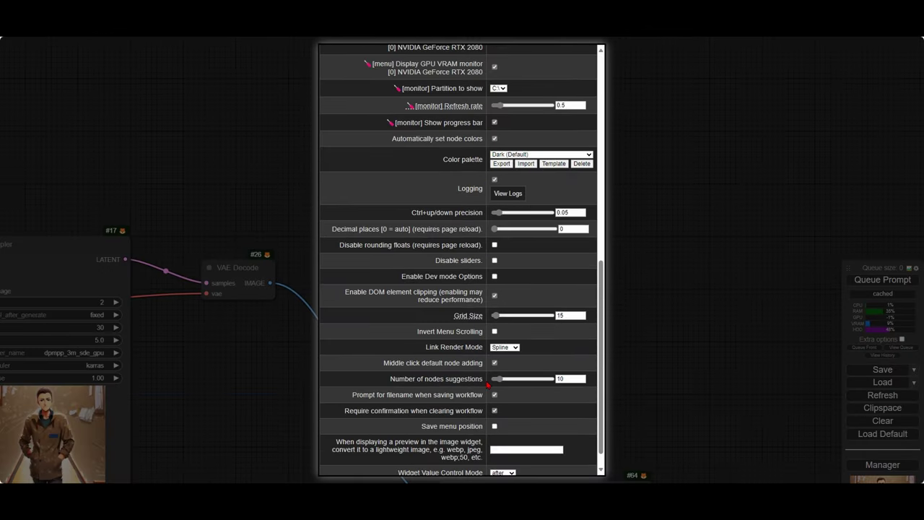
{"action": "left_click_drag", "start_coordinate": [508, 383], "coordinate": [502, 380]}
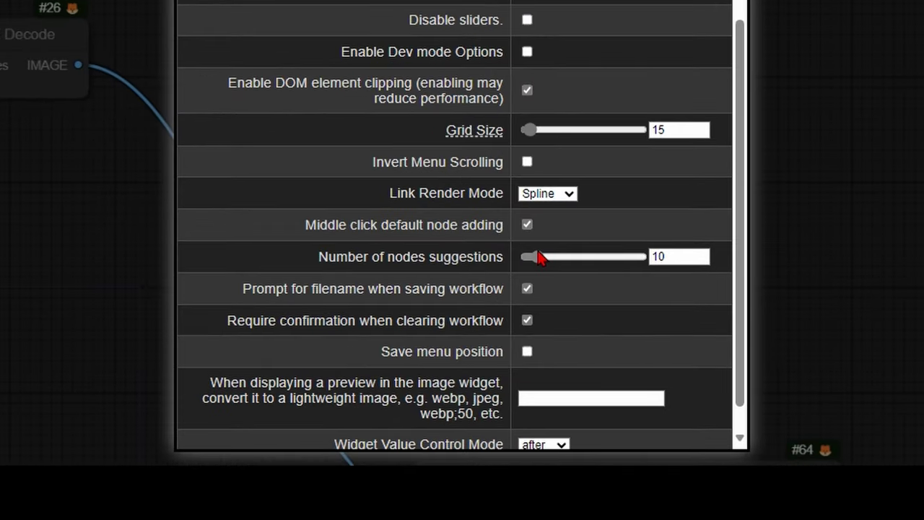
{"action": "right_click", "coordinate": [538, 258]}
{"action": "left_click", "coordinate": [682, 297]}
{"action": "key", "text": "Escape"}
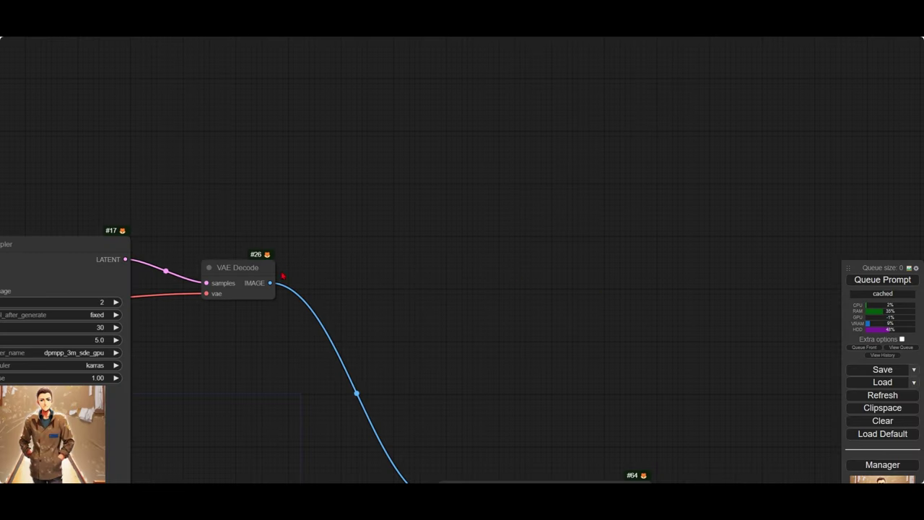
- Add and remove a trial Preview Image node, then drag a fresh link from VAE Decode's IMAGE output
{"action": "left_click_drag", "start_coordinate": [271, 282], "coordinate": [383, 134]}
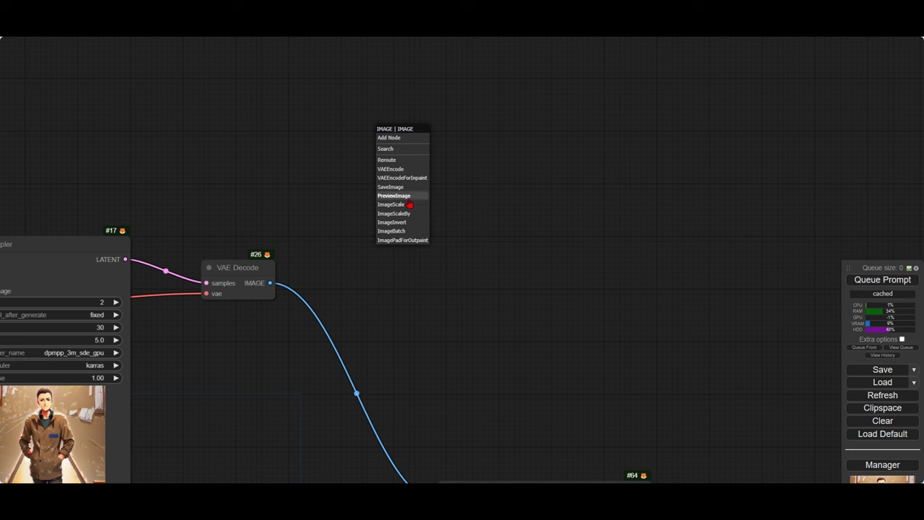
{"action": "left_click", "coordinate": [394, 196]}
{"action": "left_click", "coordinate": [432, 142]}
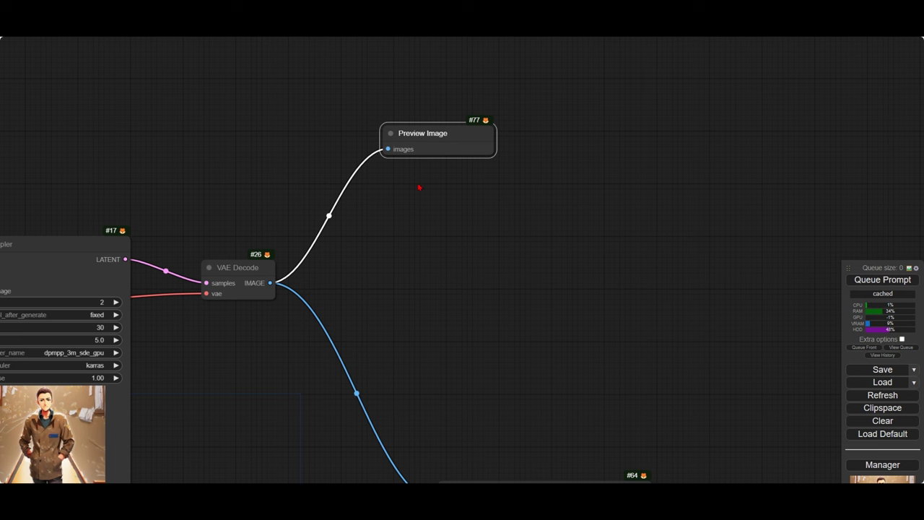
{"action": "key", "text": "Delete"}
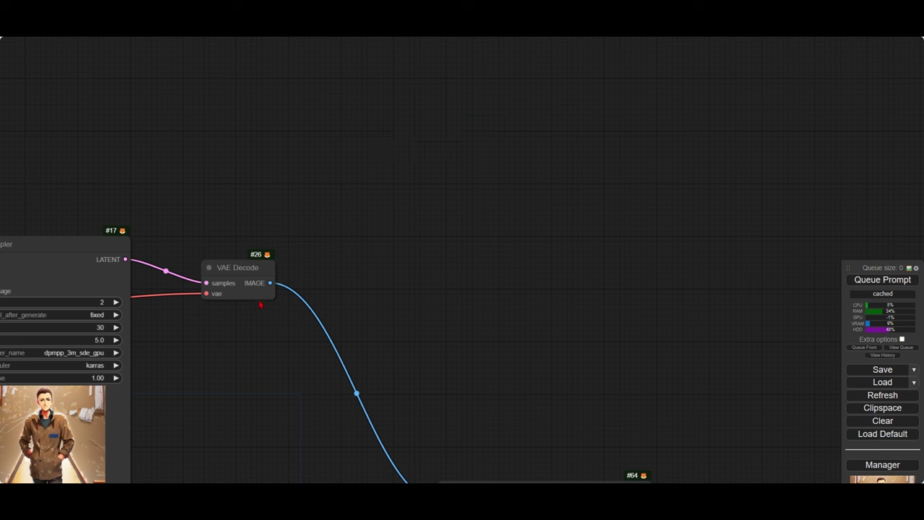
{"action": "left_click_drag", "start_coordinate": [270, 283], "coordinate": [379, 177]}
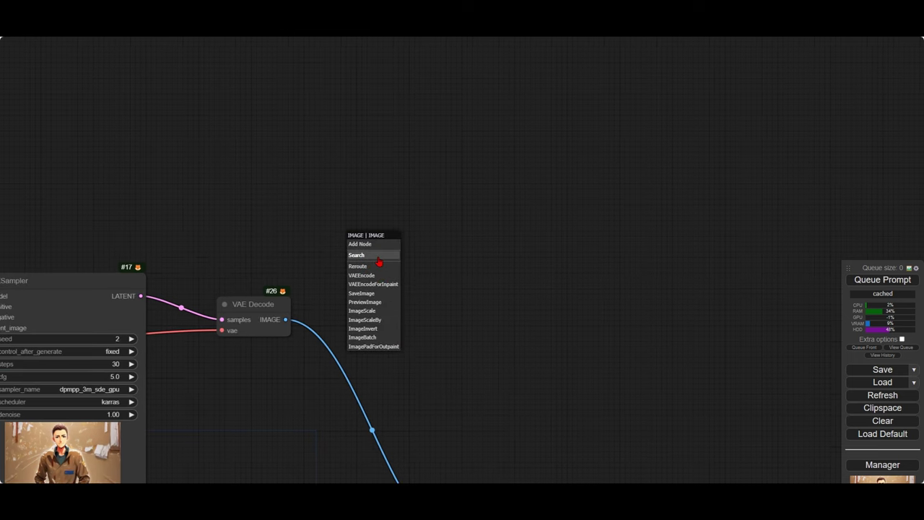
- Search 'bea' and add a Beautify node fed by VAE Decode, moving it higher
{"action": "left_click", "coordinate": [378, 258]}
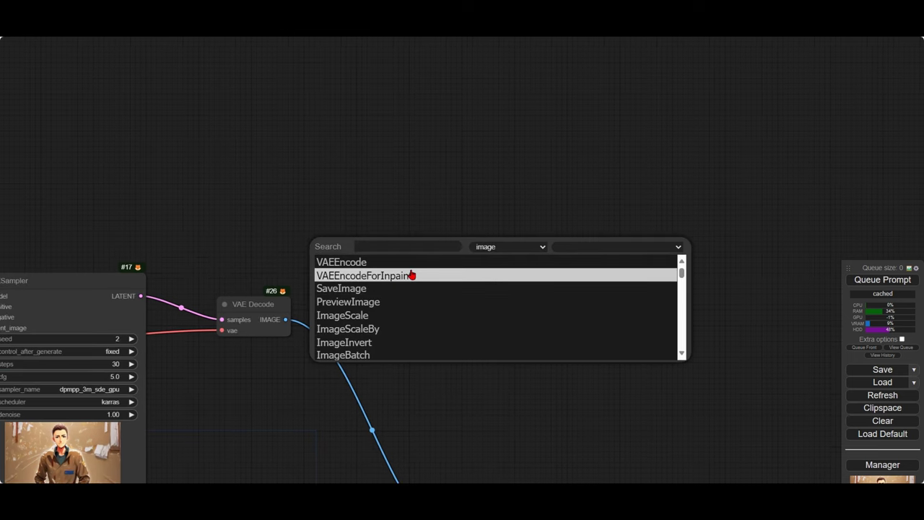
{"action": "type", "text": "bea"}
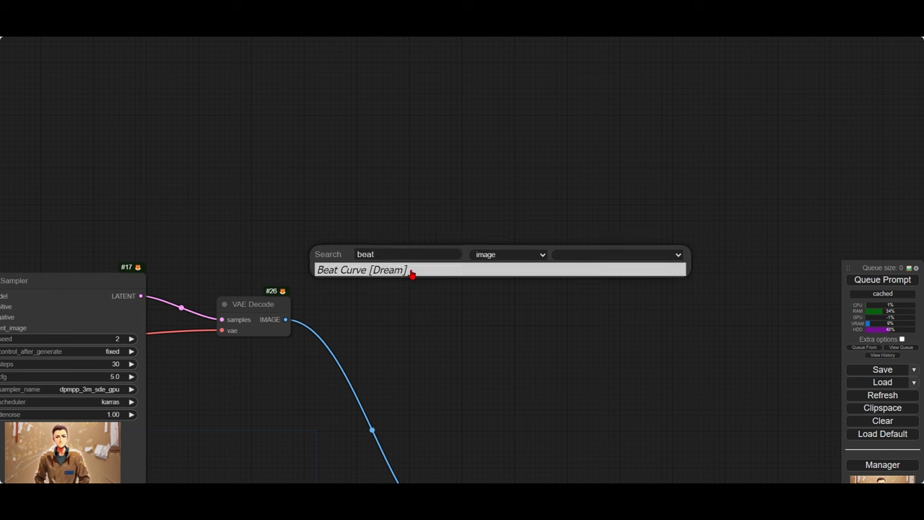
{"action": "left_click", "coordinate": [411, 271]}
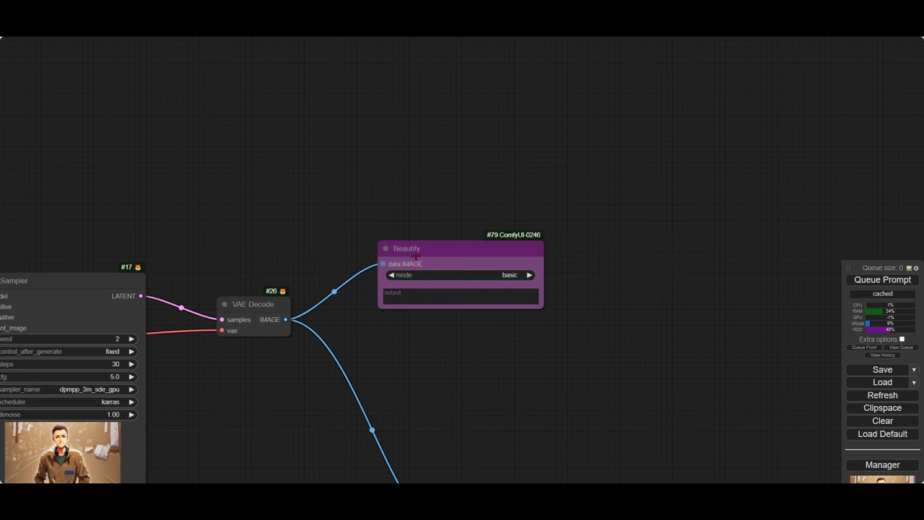
{"action": "left_click_drag", "start_coordinate": [441, 259], "coordinate": [446, 197]}
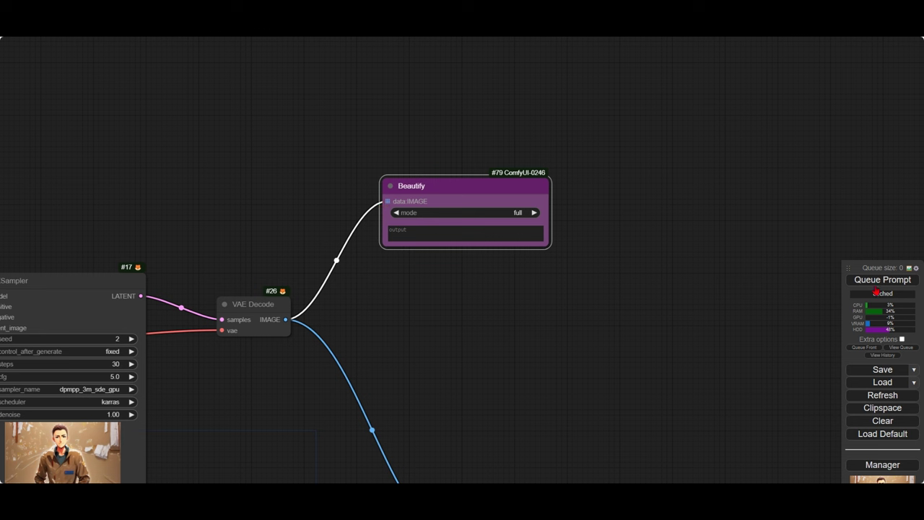
- Queue the prompt, then enlarge the Beautify node and inspect its output text
{"action": "left_click", "coordinate": [879, 282]}
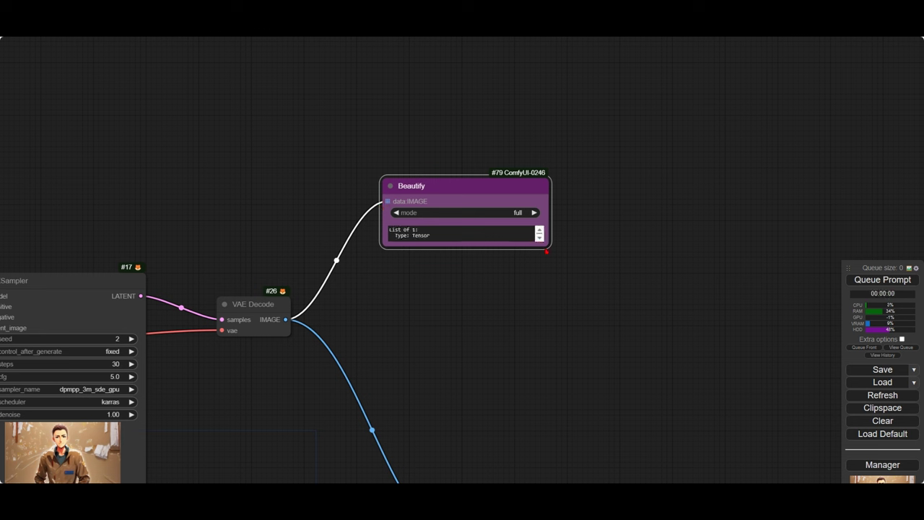
{"action": "left_click_drag", "start_coordinate": [547, 251], "coordinate": [629, 352]}
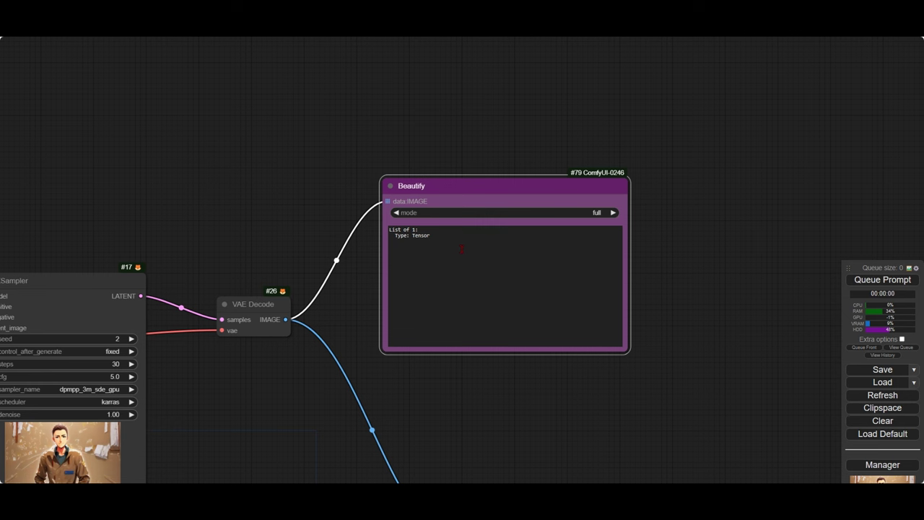
{"action": "left_click_drag", "start_coordinate": [462, 250], "coordinate": [307, 208]}
{"action": "scroll", "coordinate": [308, 212], "scroll_direction": "down", "scroll_amount": 2}
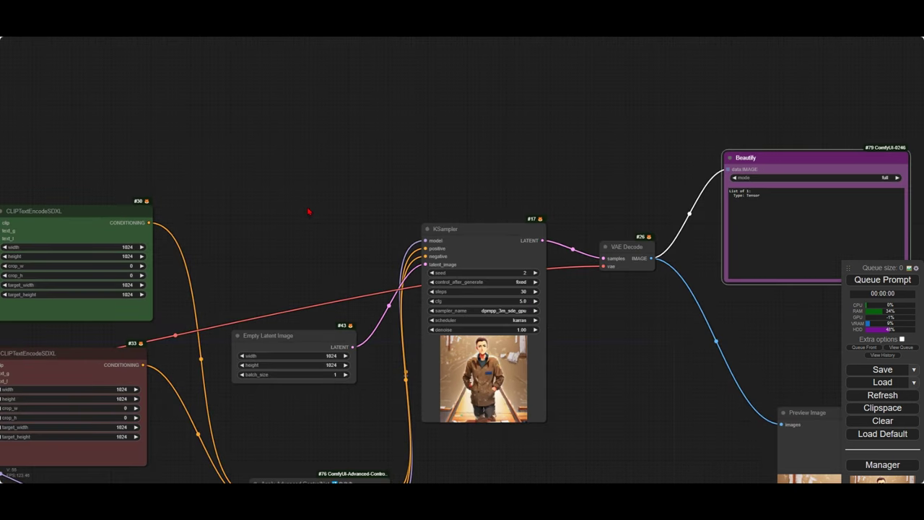
{"action": "scroll", "coordinate": [323, 205], "scroll_direction": "down", "scroll_amount": 2}
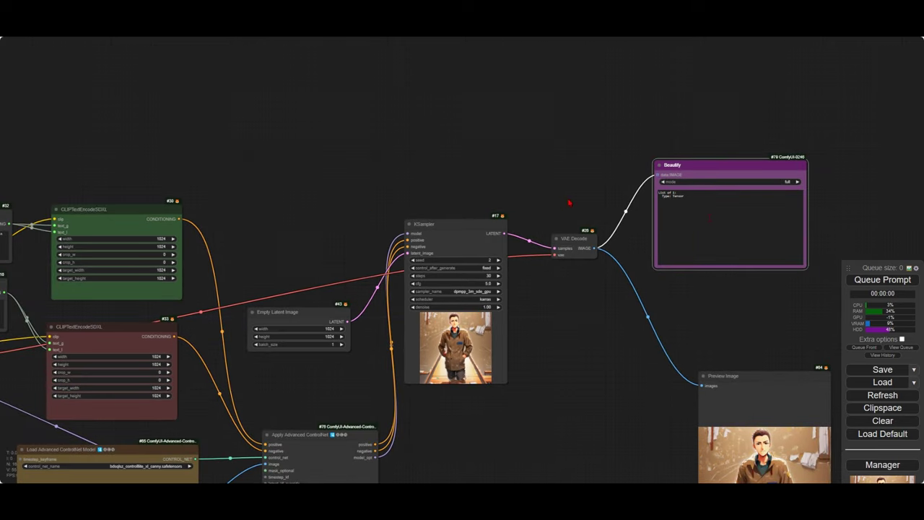
{"action": "left_click", "coordinate": [712, 216]}
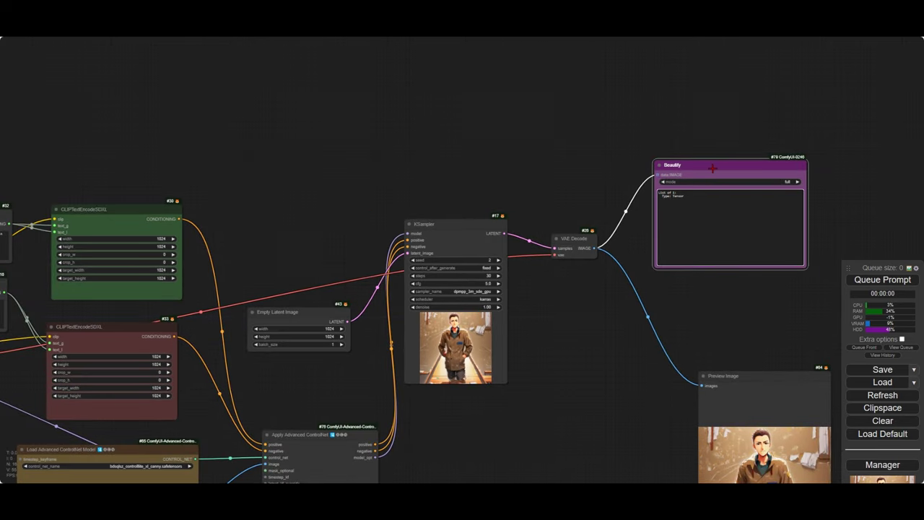
{"action": "scroll", "coordinate": [713, 167], "scroll_direction": "up", "scroll_amount": 10}
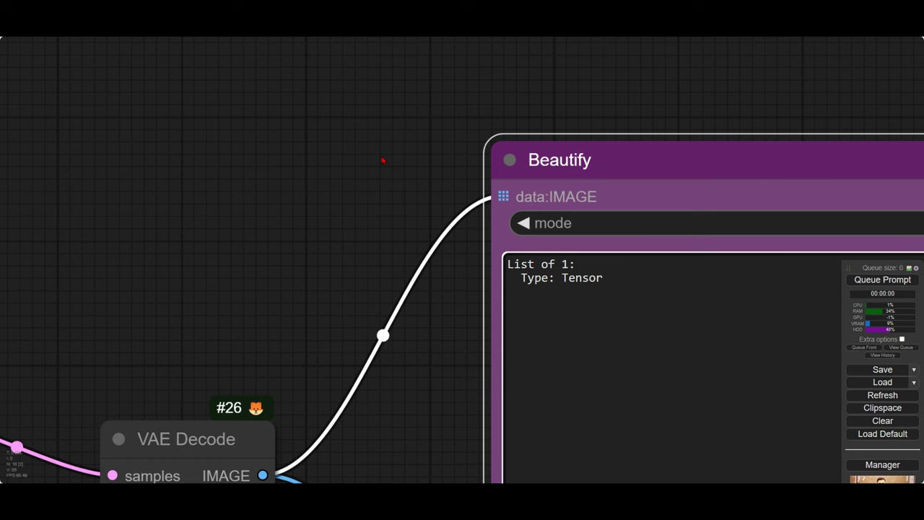
{"action": "left_click_drag", "start_coordinate": [359, 161], "coordinate": [263, 178]}
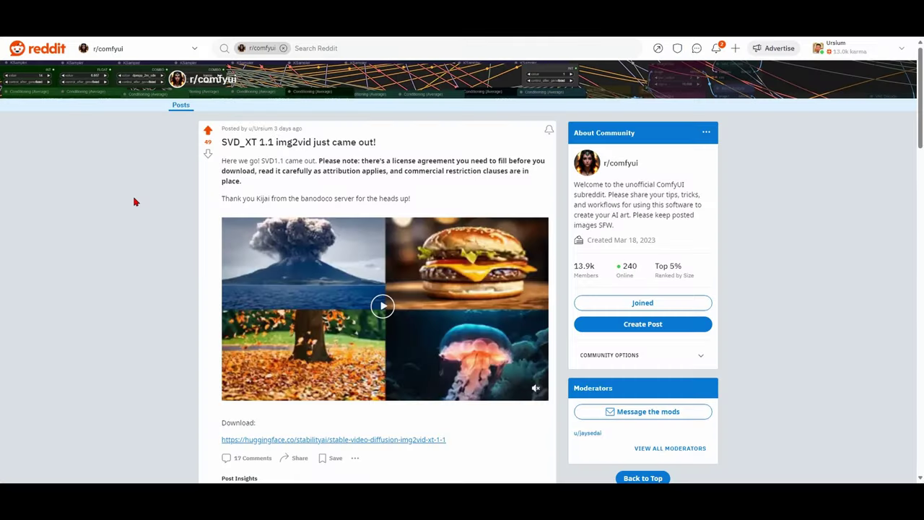
- Open the post's huggingface.co download link for stable-video-diffusion-img2vid-xt-1-1 in a new tab
{"action": "left_click_drag", "start_coordinate": [217, 144], "coordinate": [296, 147]}
{"action": "left_click", "coordinate": [443, 165]}
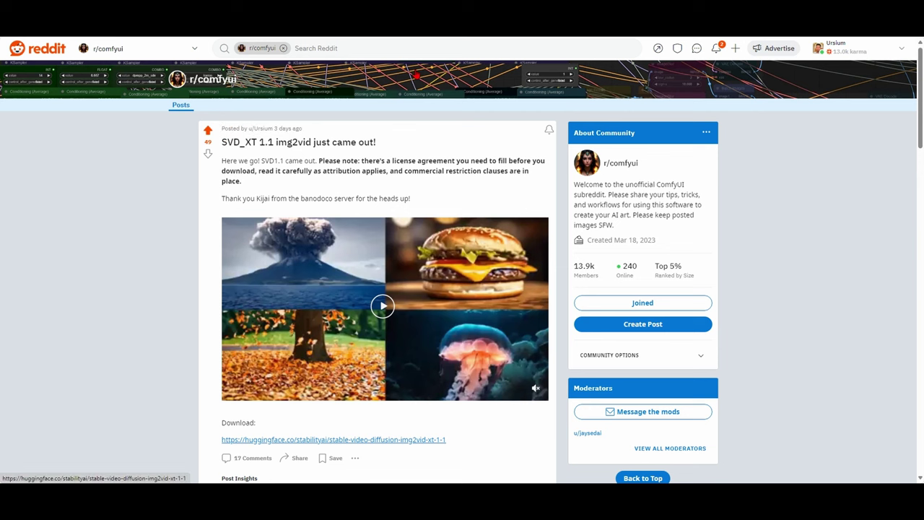
{"action": "middle_click", "coordinate": [309, 439]}
- Review the stable-video-diffusion-img2vid-xt-1-1 Files and versions list, then go to the SVD comparison video
{"action": "left_click", "coordinate": [375, 33]}
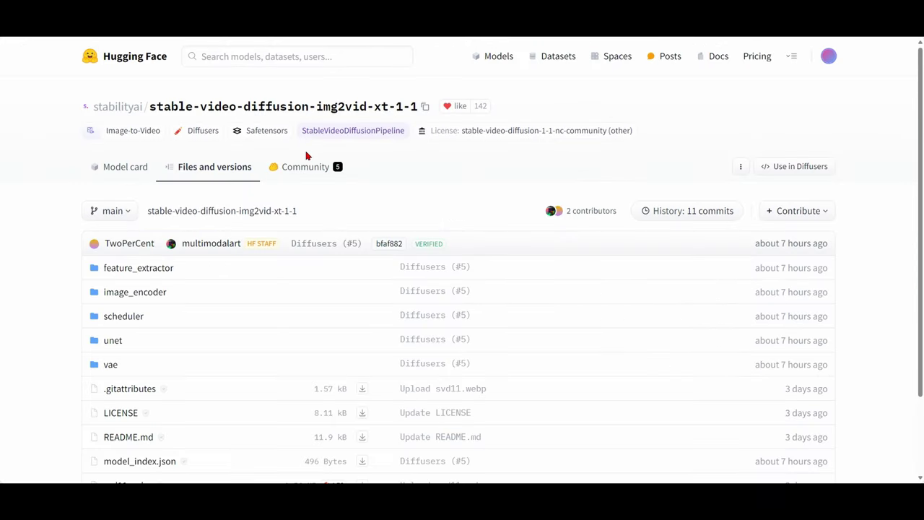
{"action": "scroll", "coordinate": [306, 156], "scroll_direction": "down", "scroll_amount": 2}
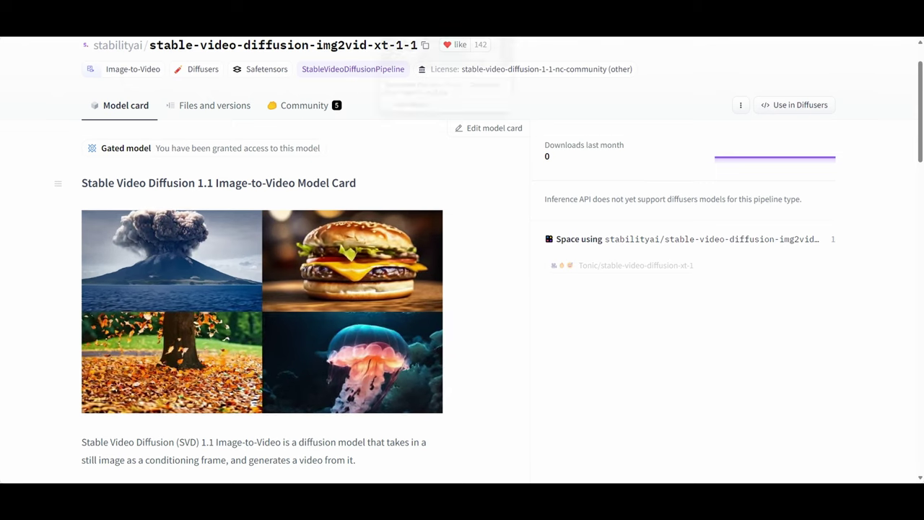
{"action": "left_click", "coordinate": [404, 33]}
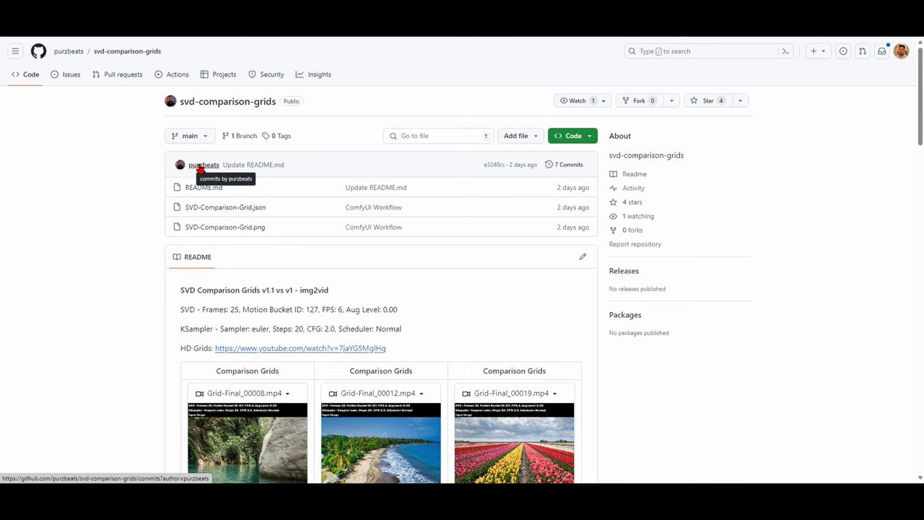
- Browse the svd-comparison-grids README's SVD v1.1 vs v1 grid clips down to the bottom
{"action": "scroll", "coordinate": [145, 193], "scroll_direction": "down", "scroll_amount": 2}
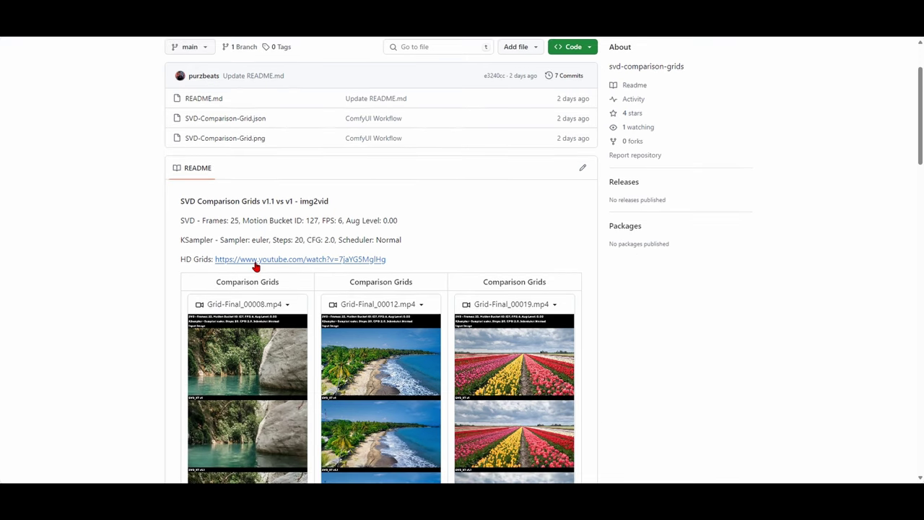
{"action": "scroll", "coordinate": [256, 266], "scroll_direction": "down", "scroll_amount": 2}
{"action": "scroll", "coordinate": [256, 266], "scroll_direction": "down", "scroll_amount": 5}
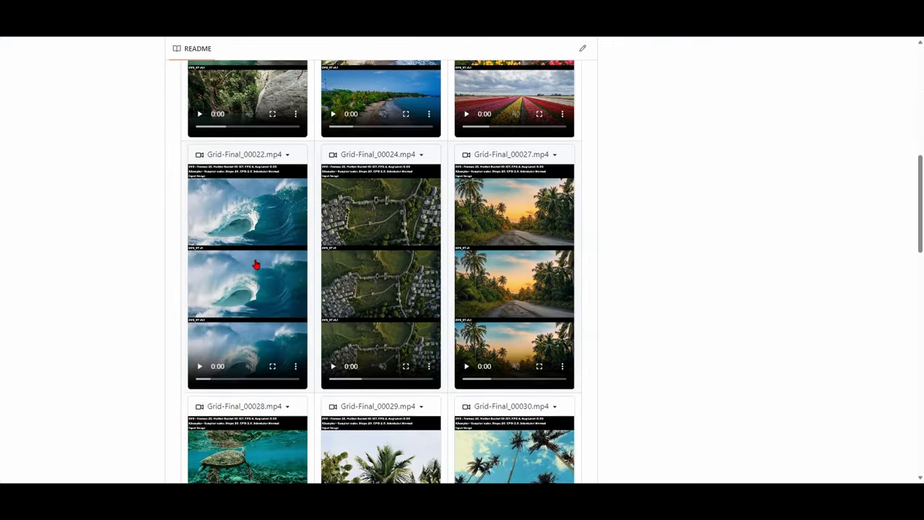
{"action": "scroll", "coordinate": [255, 266], "scroll_direction": "down", "scroll_amount": 5}
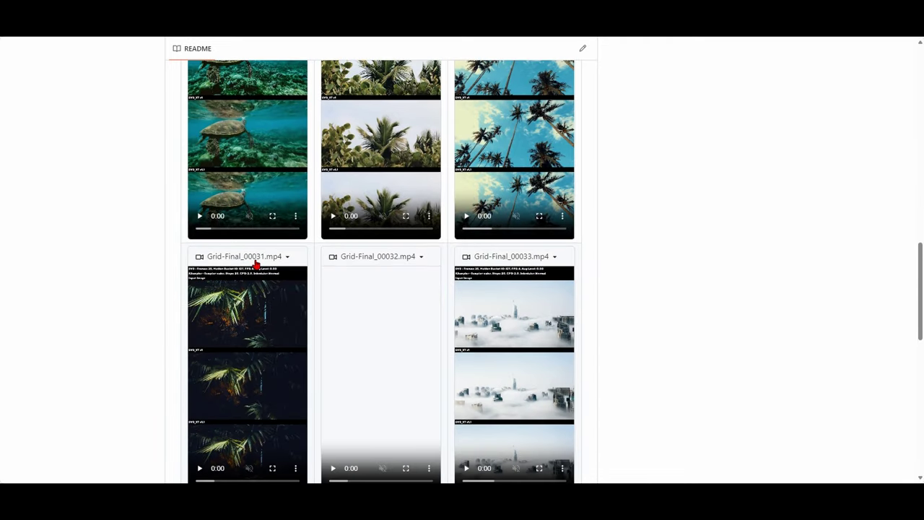
{"action": "scroll", "coordinate": [256, 264], "scroll_direction": "down", "scroll_amount": 1}
{"action": "scroll", "coordinate": [291, 220], "scroll_direction": "down", "scroll_amount": 4}
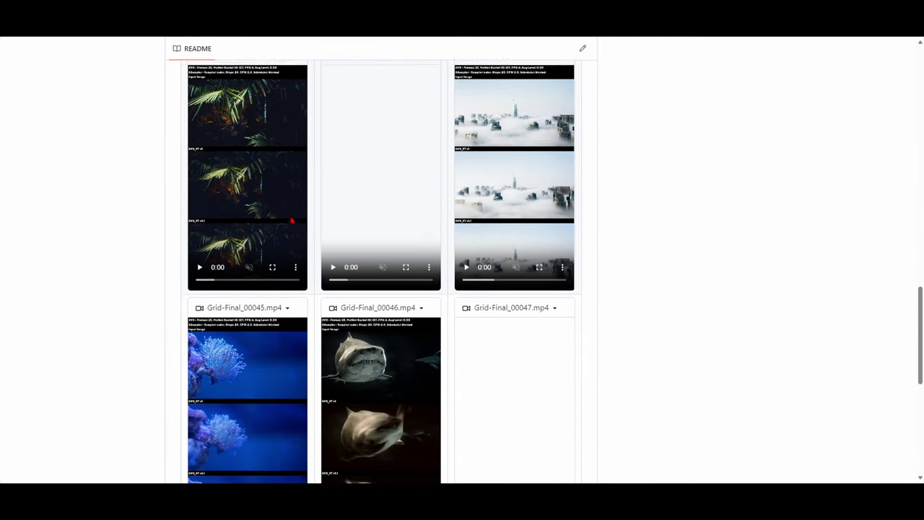
{"action": "scroll", "coordinate": [292, 221], "scroll_direction": "down", "scroll_amount": 3}
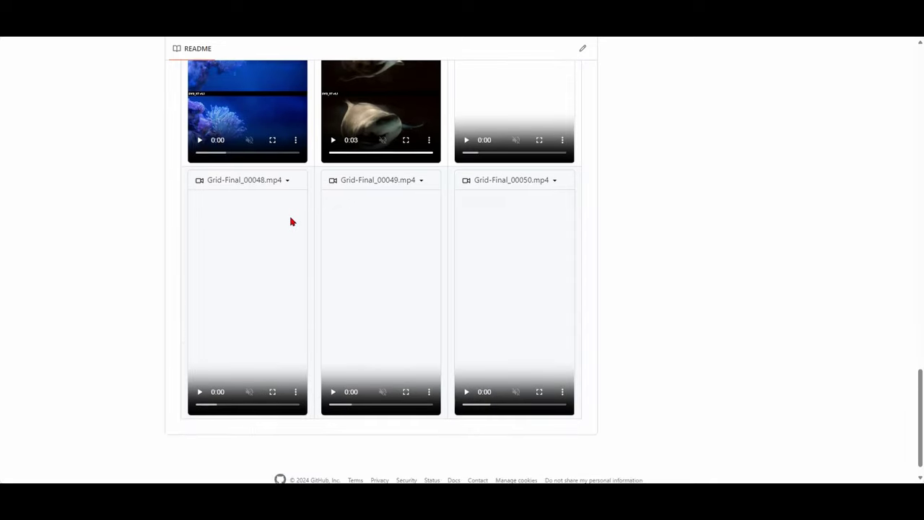
{"action": "scroll", "coordinate": [563, 165], "scroll_direction": "up", "scroll_amount": 15}
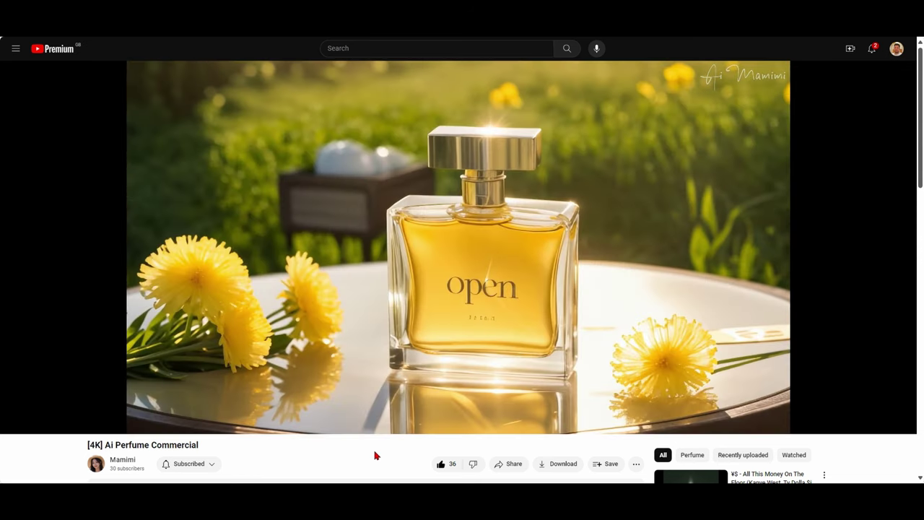
- Skip forward through the [4K] Ai Perfume Commercial on the seek bar
{"action": "left_click_drag", "start_coordinate": [808, 419], "coordinate": [823, 419]}
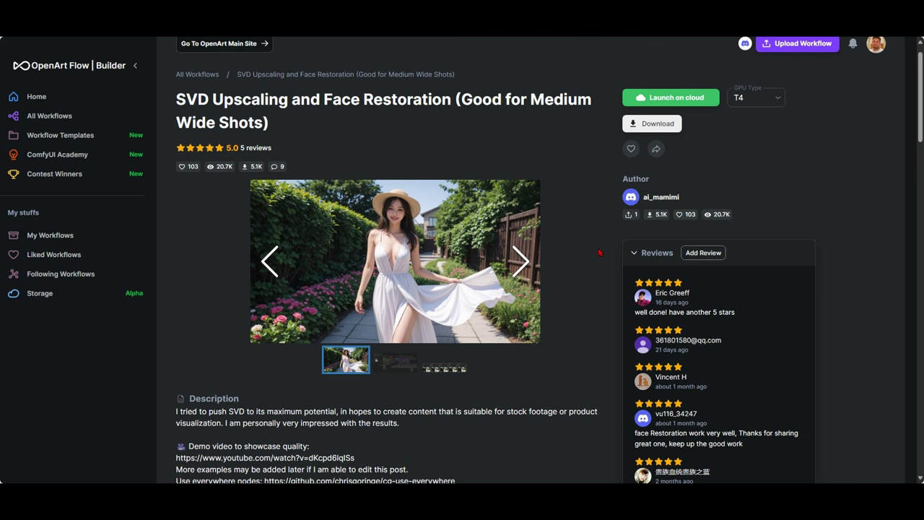
{"action": "scroll", "coordinate": [600, 252], "scroll_direction": "down", "scroll_amount": 5}
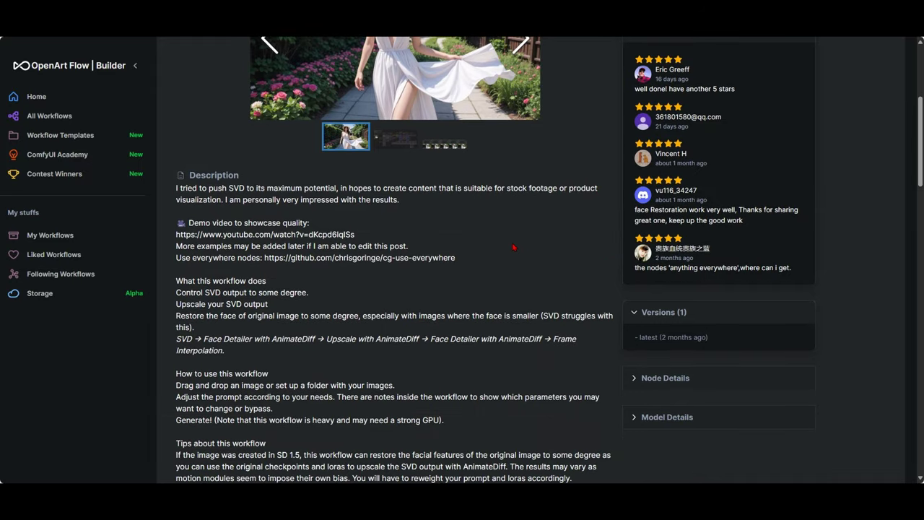
{"action": "scroll", "coordinate": [513, 248], "scroll_direction": "down", "scroll_amount": 4}
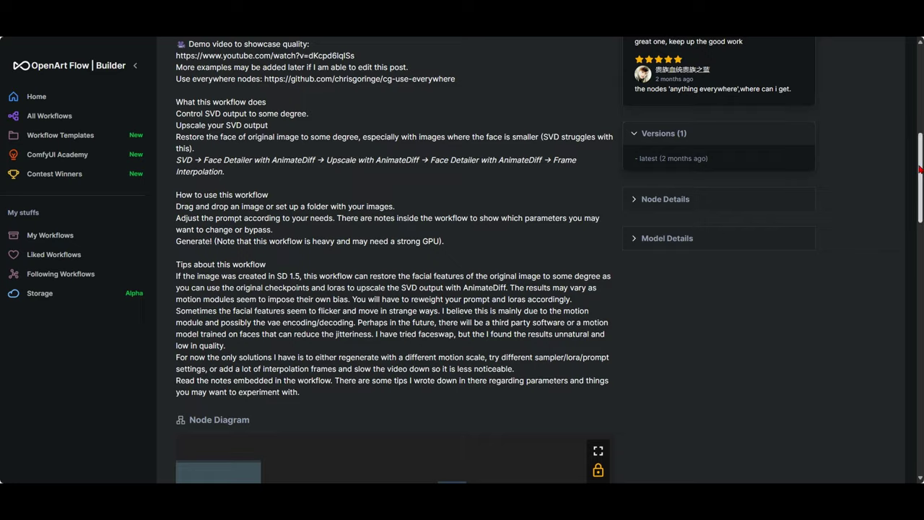
{"action": "scroll", "coordinate": [921, 169], "scroll_direction": "up", "scroll_amount": 10}
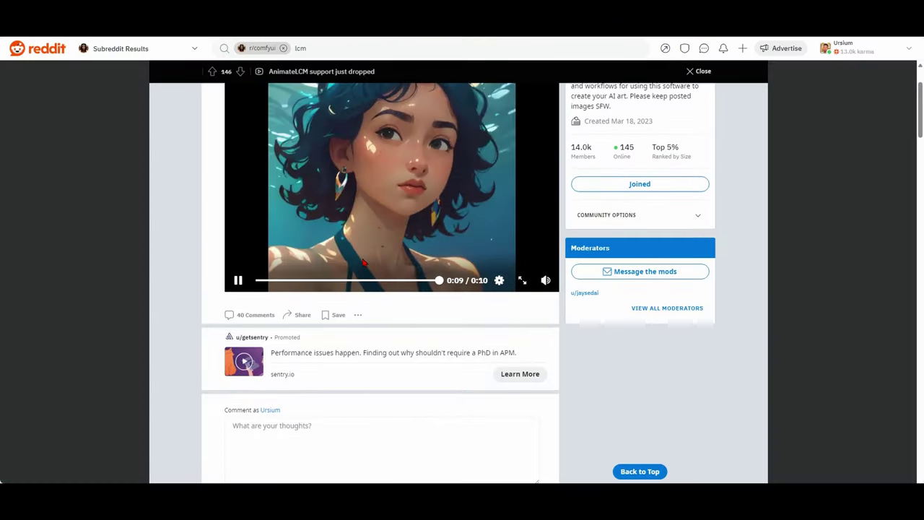
- Scroll the AnimateLCM plug-and-play workflow page to view its node graph preview
{"action": "scroll", "coordinate": [363, 263], "scroll_direction": "down", "scroll_amount": 3}
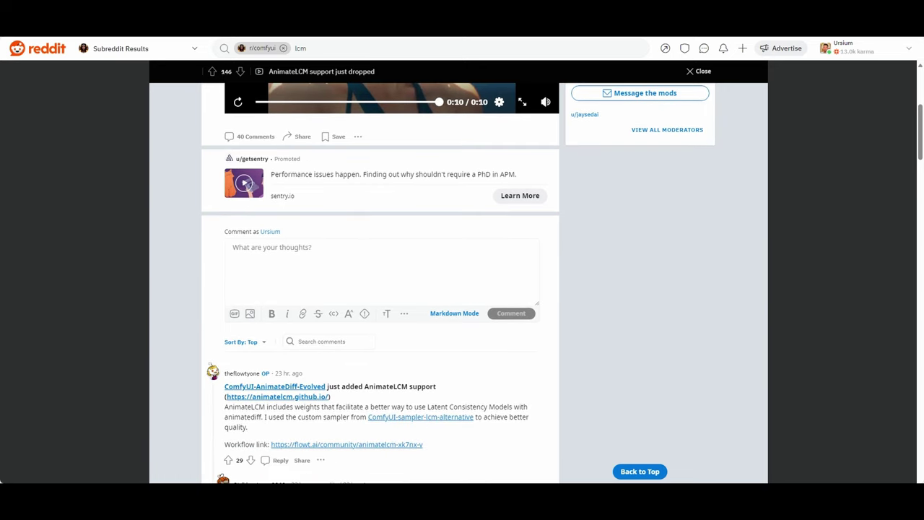
{"action": "scroll", "coordinate": [463, 115], "scroll_direction": "up", "scroll_amount": 3}
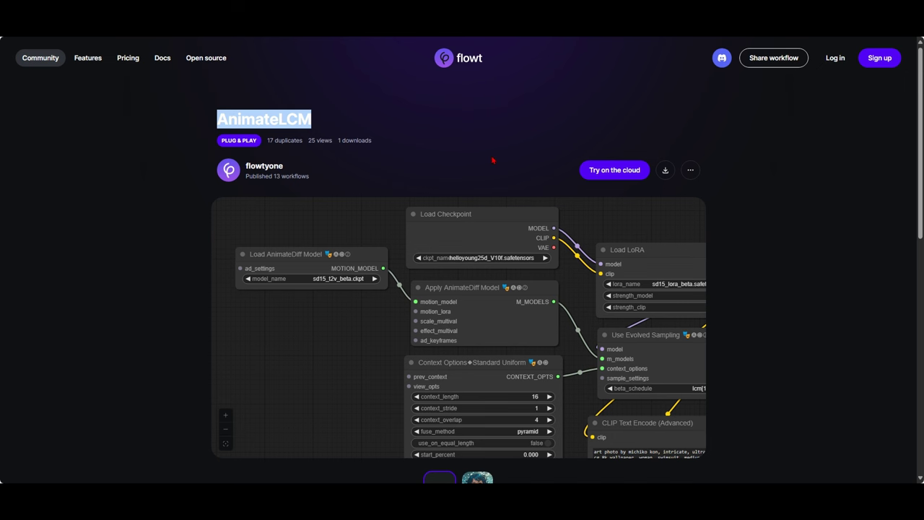
{"action": "scroll", "coordinate": [492, 161], "scroll_direction": "down", "scroll_amount": 1}
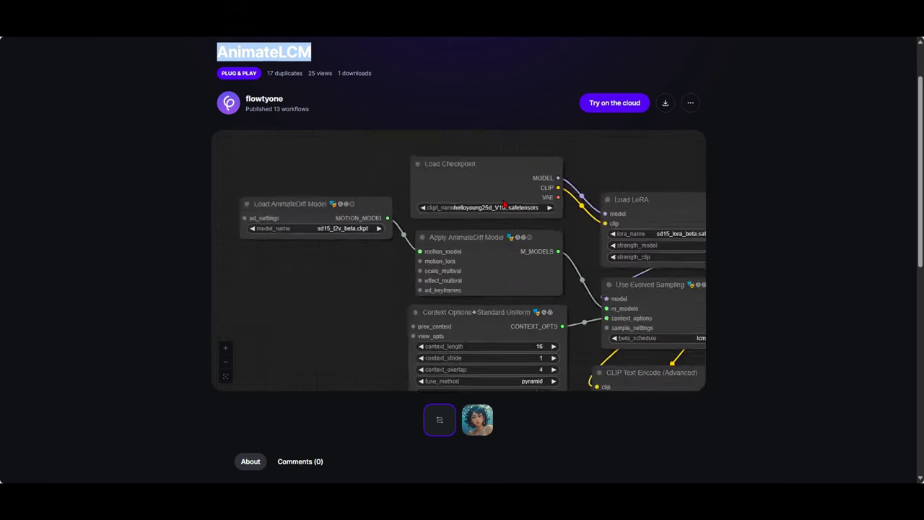
{"action": "scroll", "coordinate": [504, 205], "scroll_direction": "down", "scroll_amount": 2}
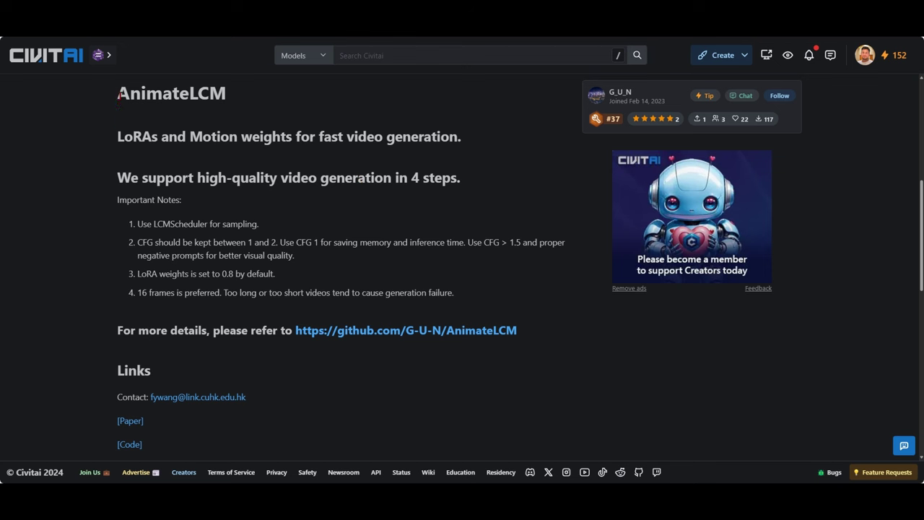
- Highlight the AnimateLCM title and its four notes on sampler, CFG, LoRA weight and frame count
{"action": "left_click_drag", "start_coordinate": [119, 97], "coordinate": [285, 138]}
{"action": "left_click", "coordinate": [274, 181]}
{"action": "scroll", "coordinate": [275, 181], "scroll_direction": "up", "scroll_amount": 2}
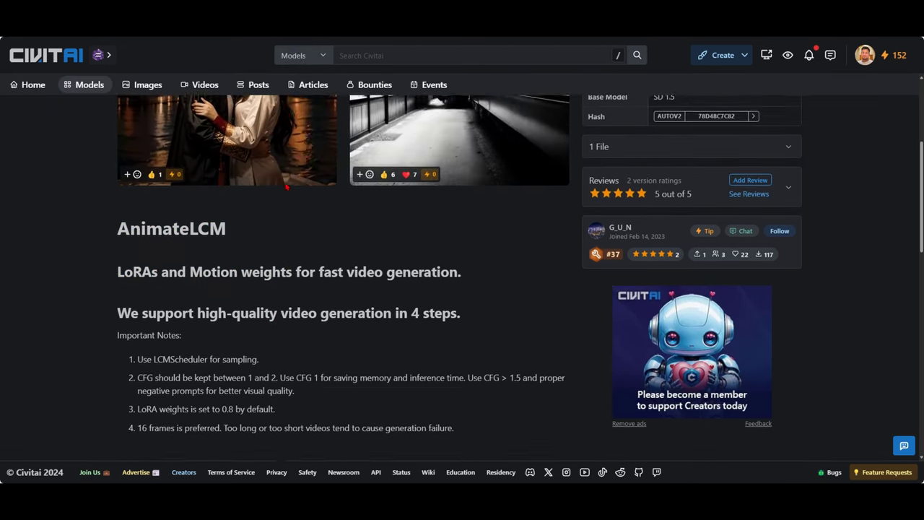
{"action": "scroll", "coordinate": [286, 187], "scroll_direction": "up", "scroll_amount": 2}
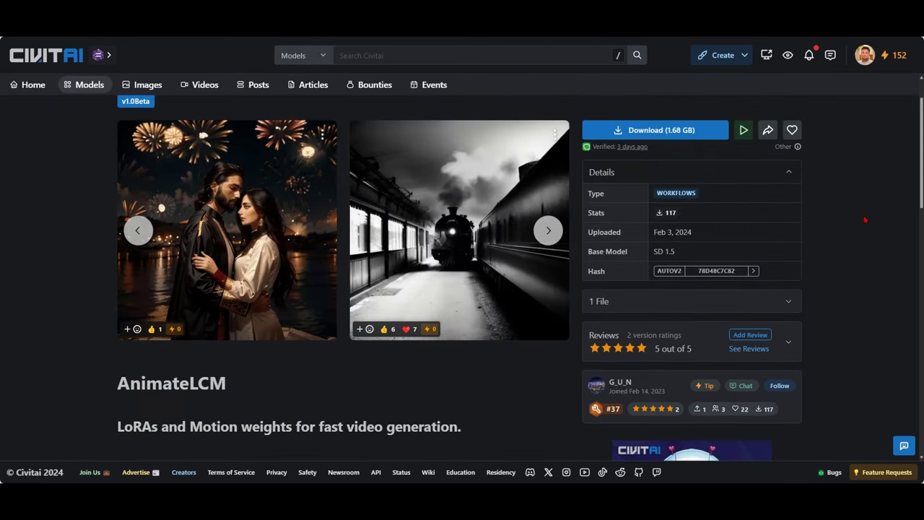
{"action": "scroll", "coordinate": [487, 293], "scroll_direction": "down", "scroll_amount": 4}
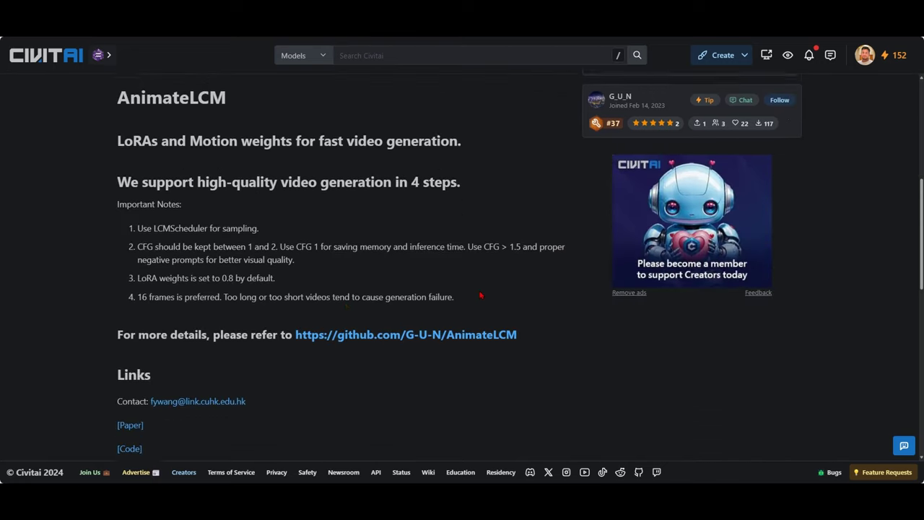
{"action": "left_click_drag", "start_coordinate": [136, 223], "coordinate": [453, 292]}
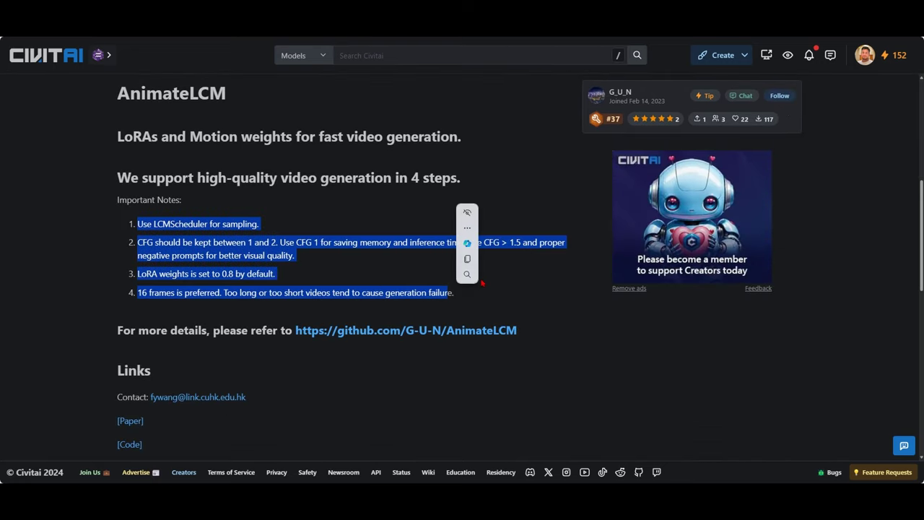
{"action": "left_click", "coordinate": [540, 300]}
{"action": "scroll", "coordinate": [540, 296], "scroll_direction": "up", "scroll_amount": 5}
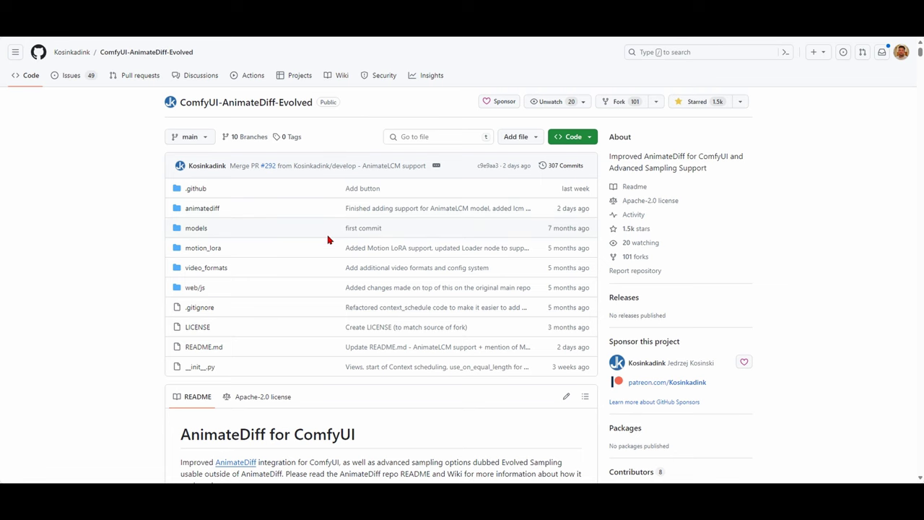
- Look over the ComfyUI-AnimateDiff-Evolved README with its AnimateLCM support commit
{"action": "scroll", "coordinate": [85, 238], "scroll_direction": "down", "scroll_amount": 1}
{"action": "scroll", "coordinate": [84, 238], "scroll_direction": "down", "scroll_amount": 2}
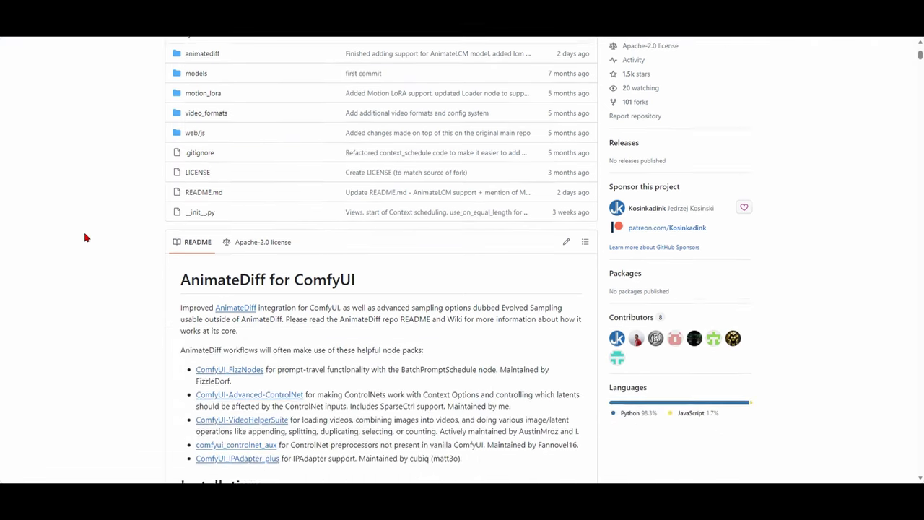
{"action": "scroll", "coordinate": [85, 238], "scroll_direction": "up", "scroll_amount": 4}
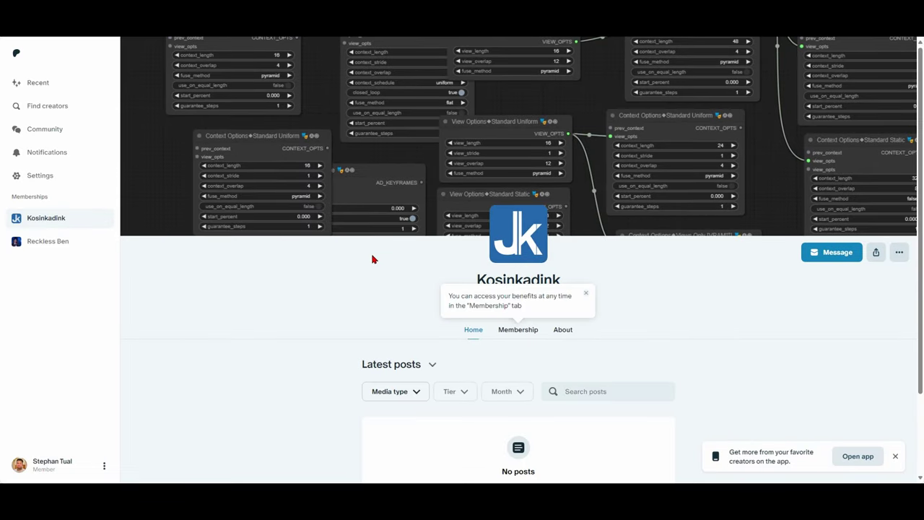
- View the maintainer's Patreon creator page, then return to the ComfyUI-AnimateDiff-Evolved repository
{"action": "scroll", "coordinate": [373, 258], "scroll_direction": "down", "scroll_amount": 1}
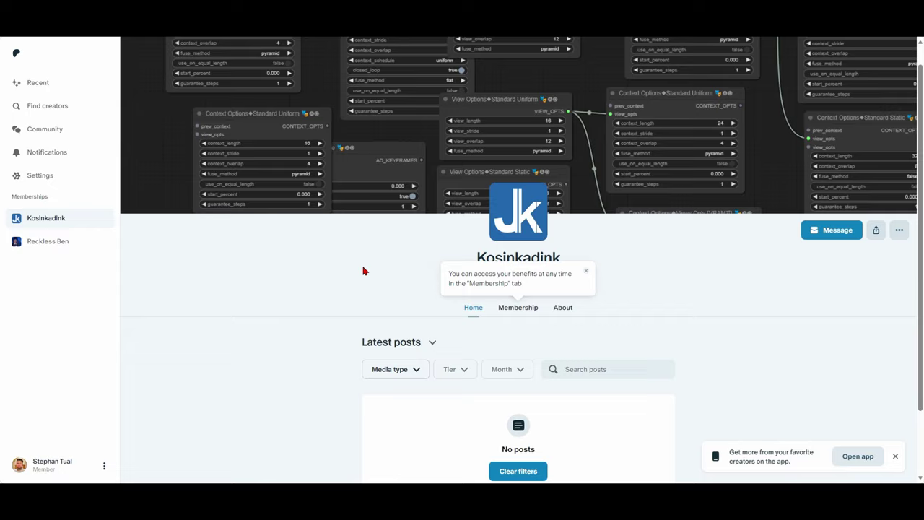
{"action": "scroll", "coordinate": [365, 271], "scroll_direction": "down", "scroll_amount": 1}
{"action": "scroll", "coordinate": [316, 268], "scroll_direction": "up", "scroll_amount": 2}
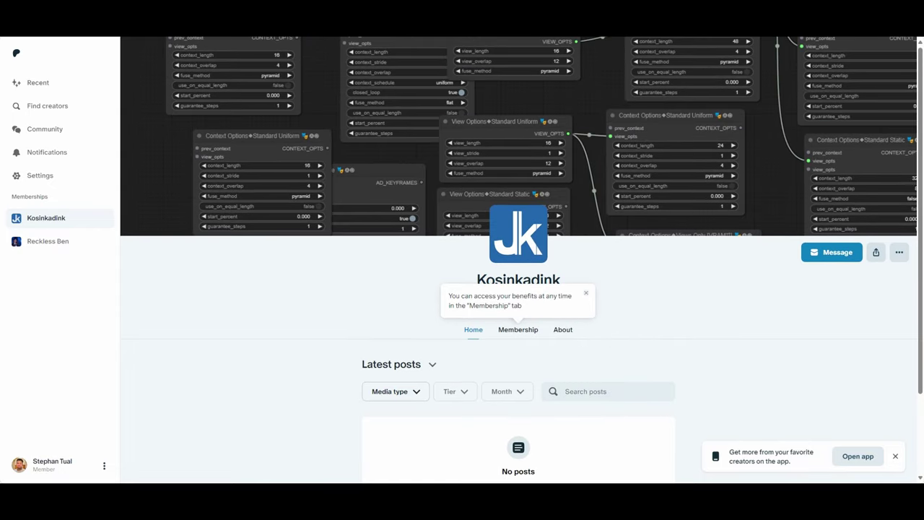
{"action": "key", "text": "ctrl+Tab"}
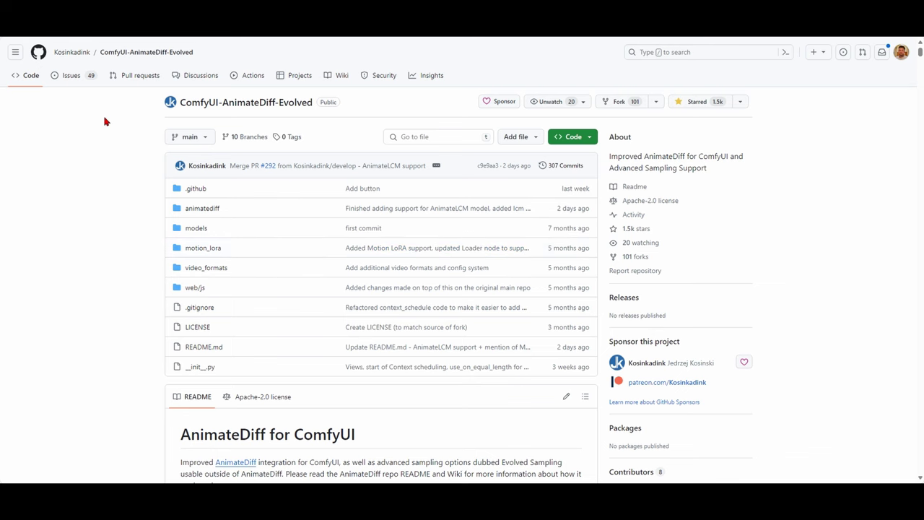
- Zoom in on the moondream1 Space and focus the question about the garage mechanic photo
{"action": "key", "text": "ctrl+Tab"}
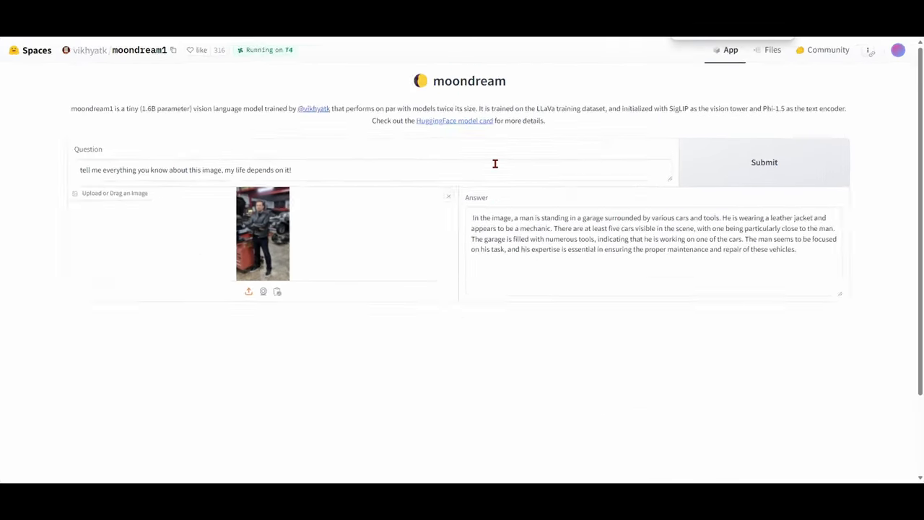
{"action": "key", "text": "ctrl+plus"}
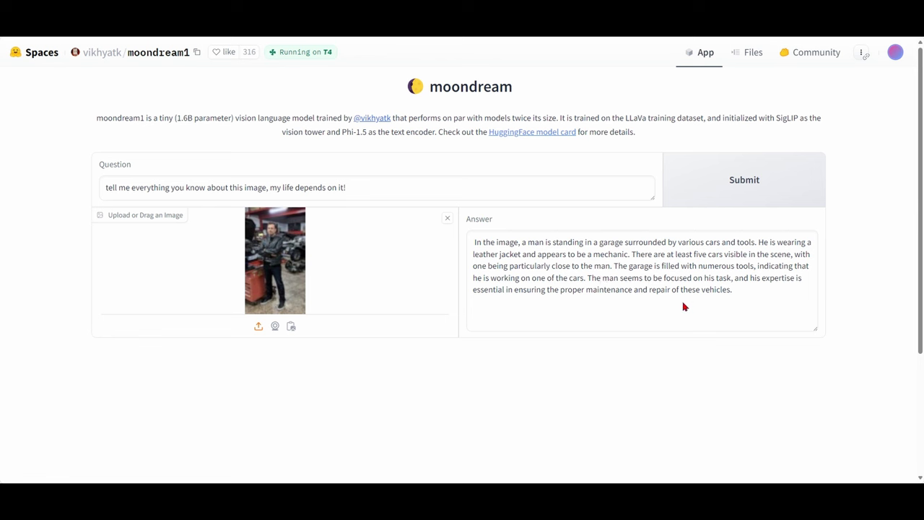
{"action": "left_click", "coordinate": [560, 184]}
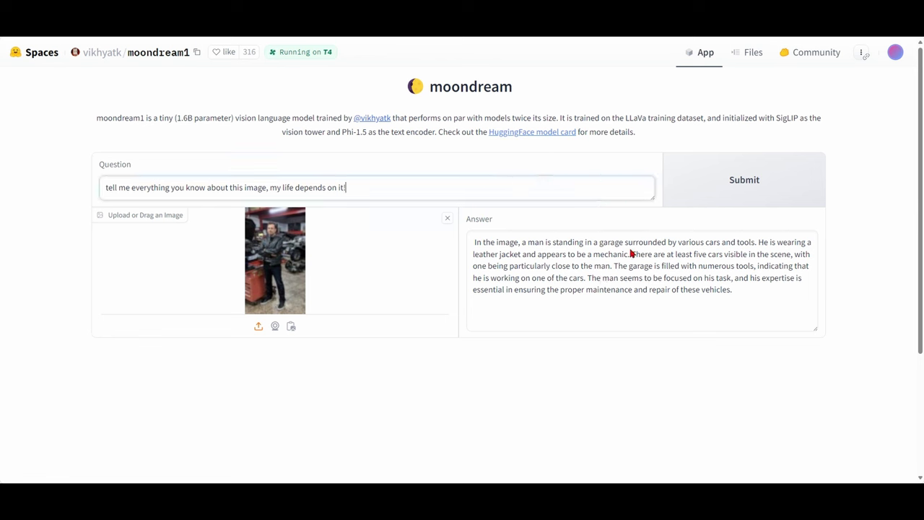
{"action": "scroll", "coordinate": [588, 306], "scroll_direction": "down", "scroll_amount": 1}
{"action": "scroll", "coordinate": [563, 252], "scroll_direction": "up", "scroll_amount": 1}
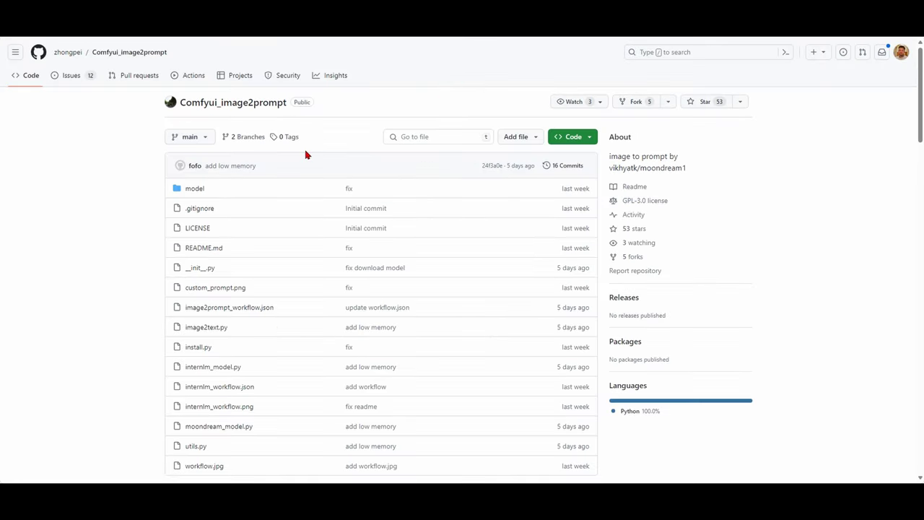
- Scroll through the Comfyui_image2prompt README's moondream1 workflow screenshots and back to the top
{"action": "scroll", "coordinate": [231, 107], "scroll_direction": "down", "scroll_amount": 1}
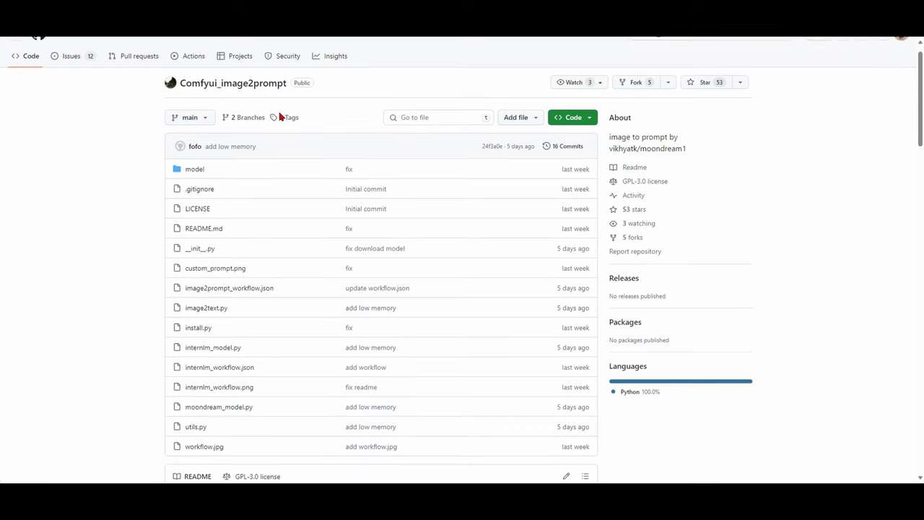
{"action": "scroll", "coordinate": [396, 196], "scroll_direction": "down", "scroll_amount": 4}
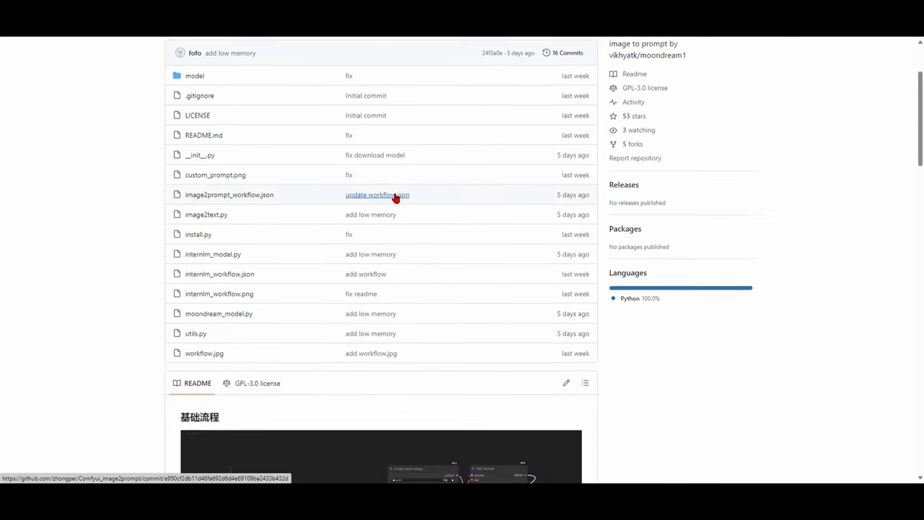
{"action": "scroll", "coordinate": [395, 197], "scroll_direction": "down", "scroll_amount": 7}
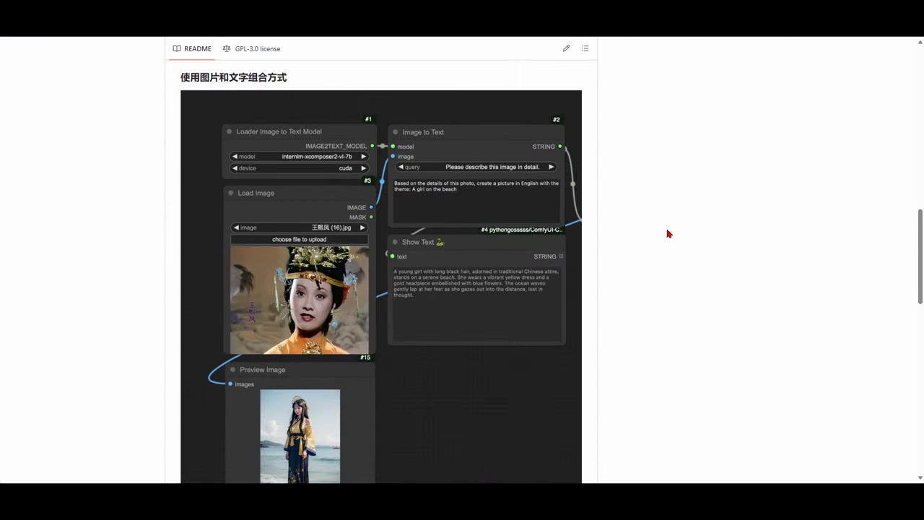
{"action": "scroll", "coordinate": [617, 266], "scroll_direction": "down", "scroll_amount": 1}
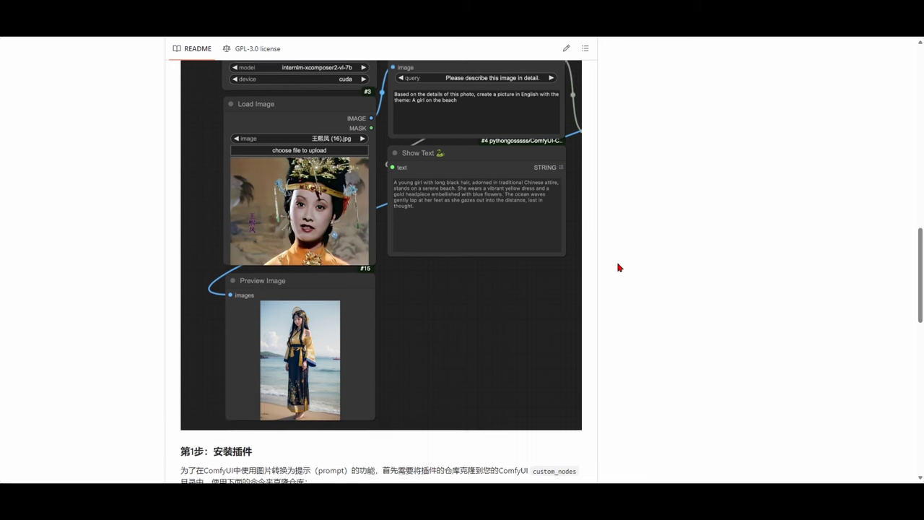
{"action": "scroll", "coordinate": [532, 212], "scroll_direction": "up", "scroll_amount": 1}
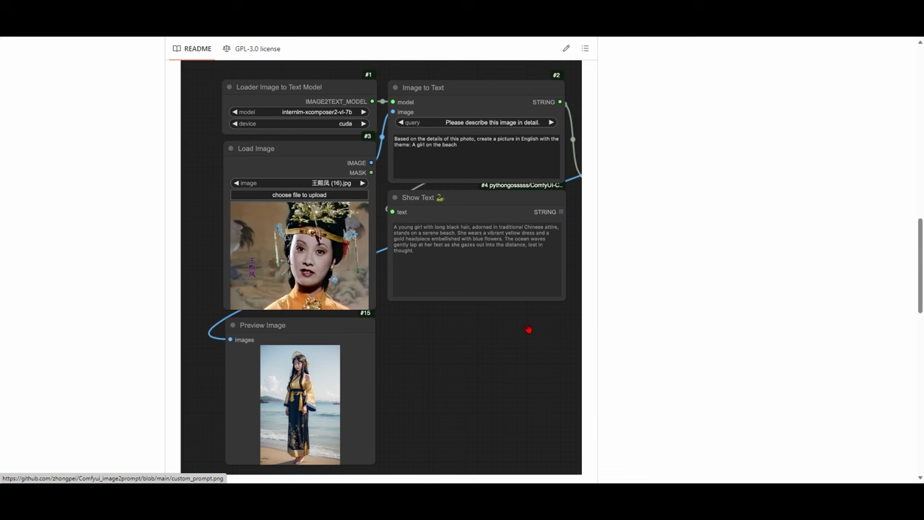
{"action": "scroll", "coordinate": [439, 314], "scroll_direction": "down", "scroll_amount": 1}
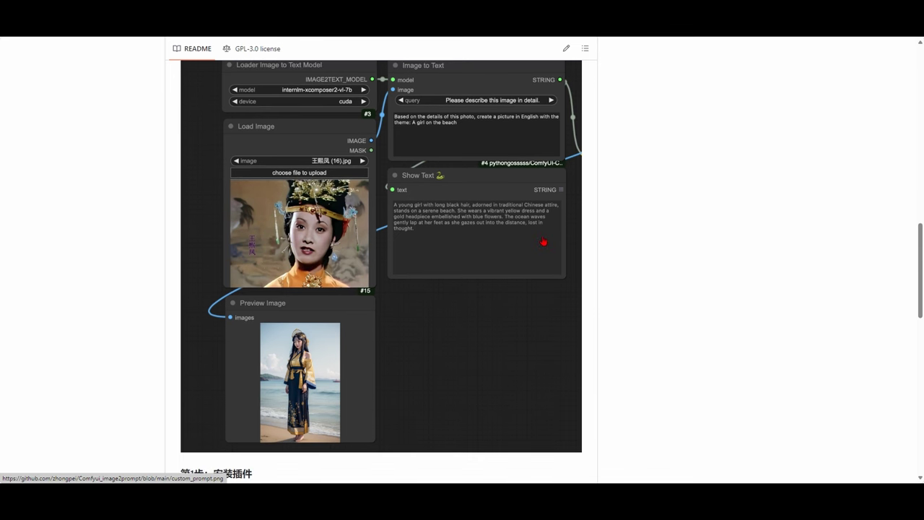
{"action": "scroll", "coordinate": [546, 247], "scroll_direction": "up", "scroll_amount": 6}
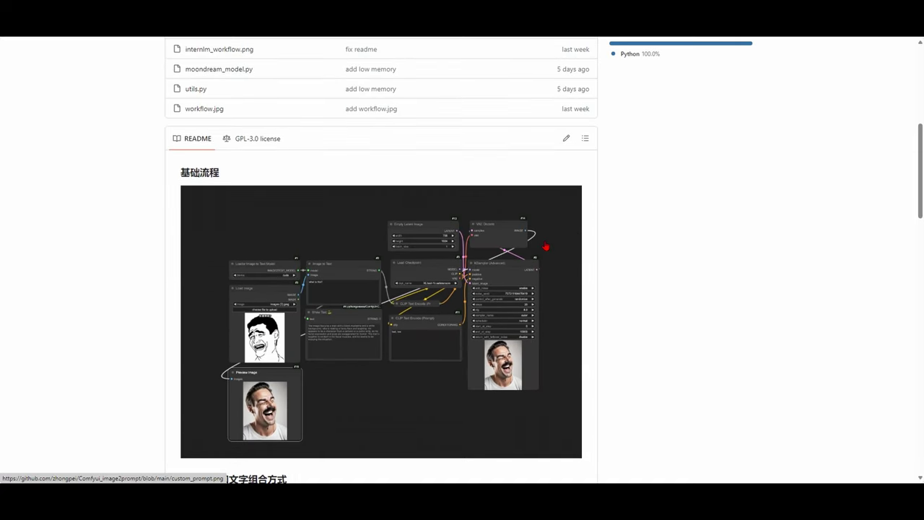
{"action": "scroll", "coordinate": [546, 246], "scroll_direction": "up", "scroll_amount": 5}
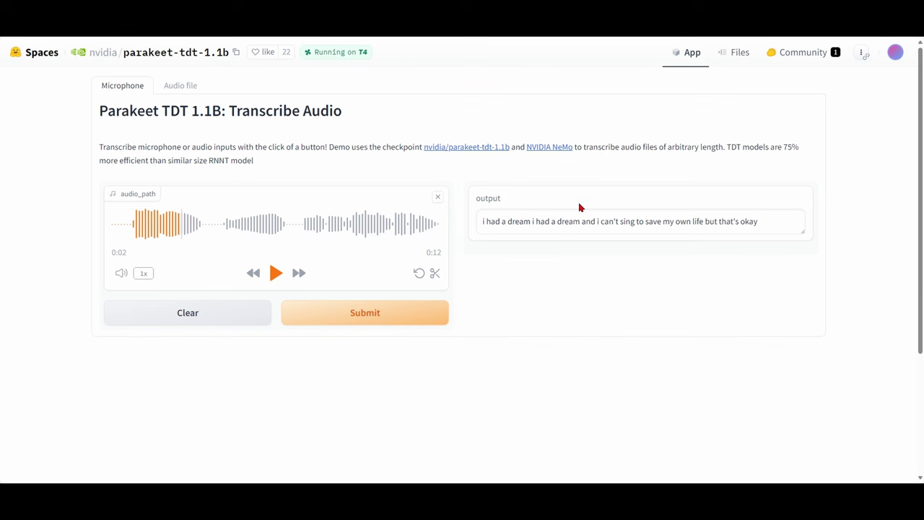
- Scroll the parakeet-tdt-1.1b Space to show the 12-second audio clip's transcript
{"action": "scroll", "coordinate": [580, 206], "scroll_direction": "down", "scroll_amount": 1}
{"action": "scroll", "coordinate": [580, 206], "scroll_direction": "up", "scroll_amount": 1}
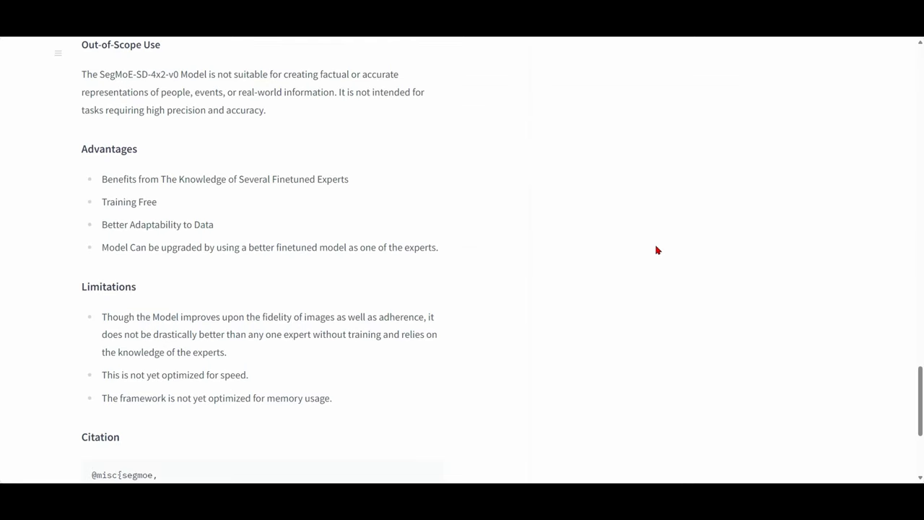
- Scroll down the SegMoE-SD-4x2-v0 model card through its out-of-scope use, advantages and limitations
{"action": "scroll", "coordinate": [645, 277], "scroll_direction": "down", "scroll_amount": 1}
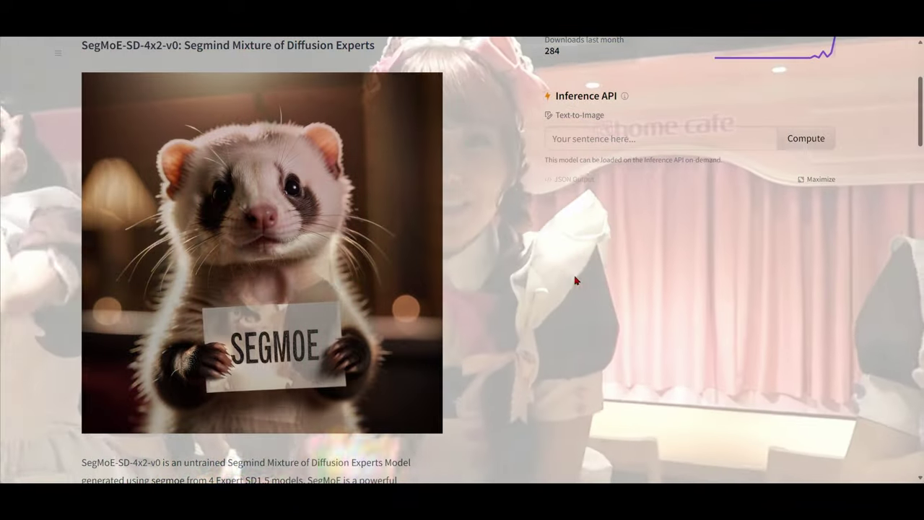
{"action": "scroll", "coordinate": [576, 279], "scroll_direction": "up", "scroll_amount": 1}
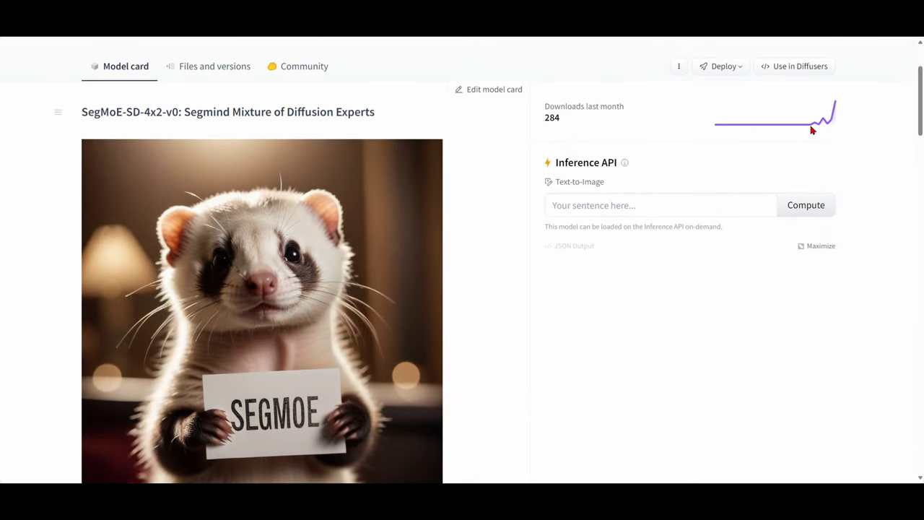
- Highlight the 284 monthly downloads, then list the SegMoE-4x2-v0 repository files (unet, vae, text_encoder)
{"action": "left_click_drag", "start_coordinate": [544, 118], "coordinate": [621, 149]}
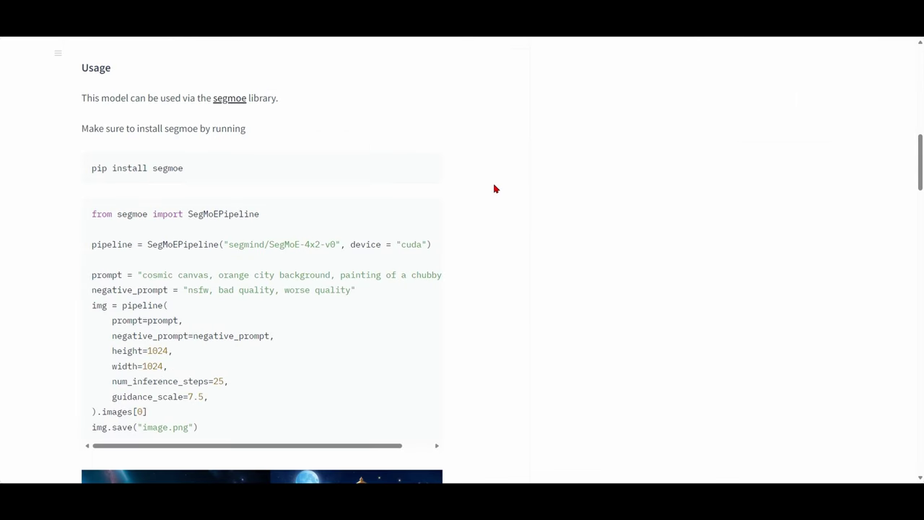
{"action": "left_click_drag", "start_coordinate": [920, 161], "coordinate": [922, 78]}
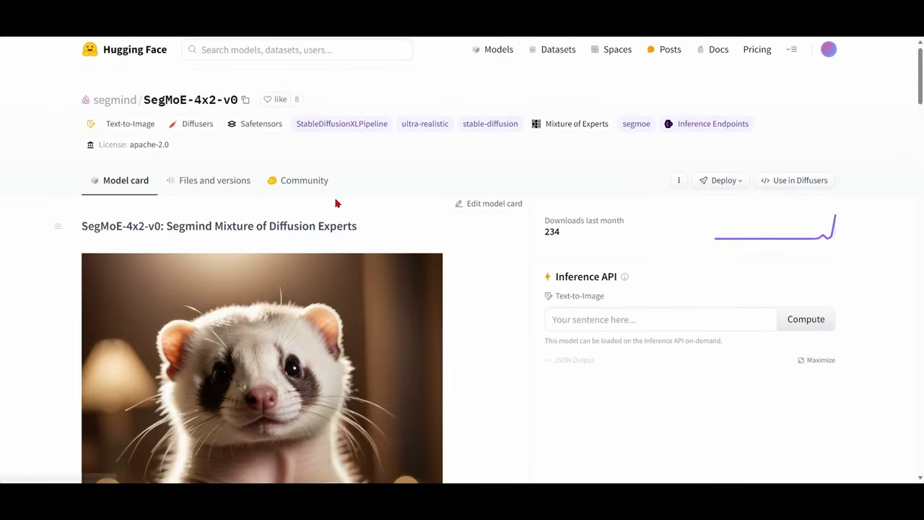
{"action": "left_click", "coordinate": [181, 182]}
{"action": "scroll", "coordinate": [503, 232], "scroll_direction": "down", "scroll_amount": 1}
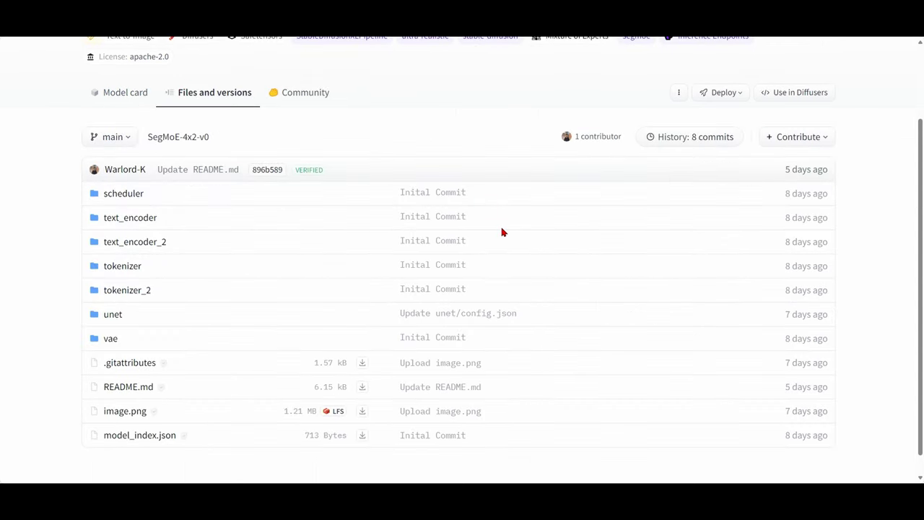